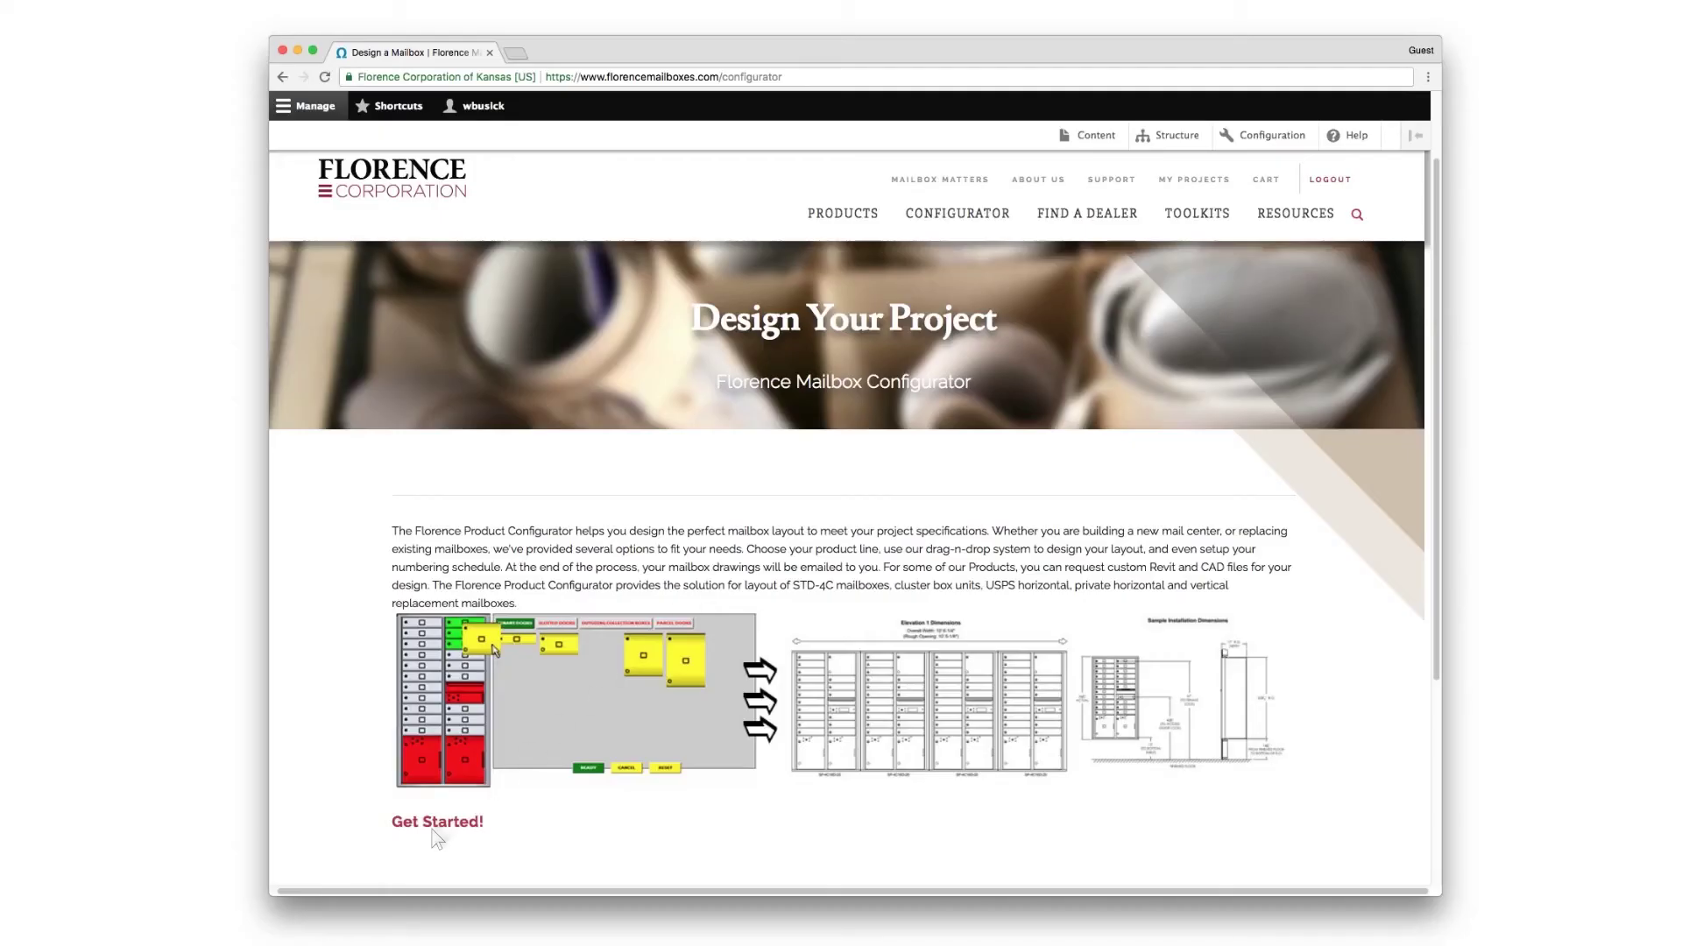
Step: Start a new mailbox design project from the Design Your Project page
left_click(437, 822)
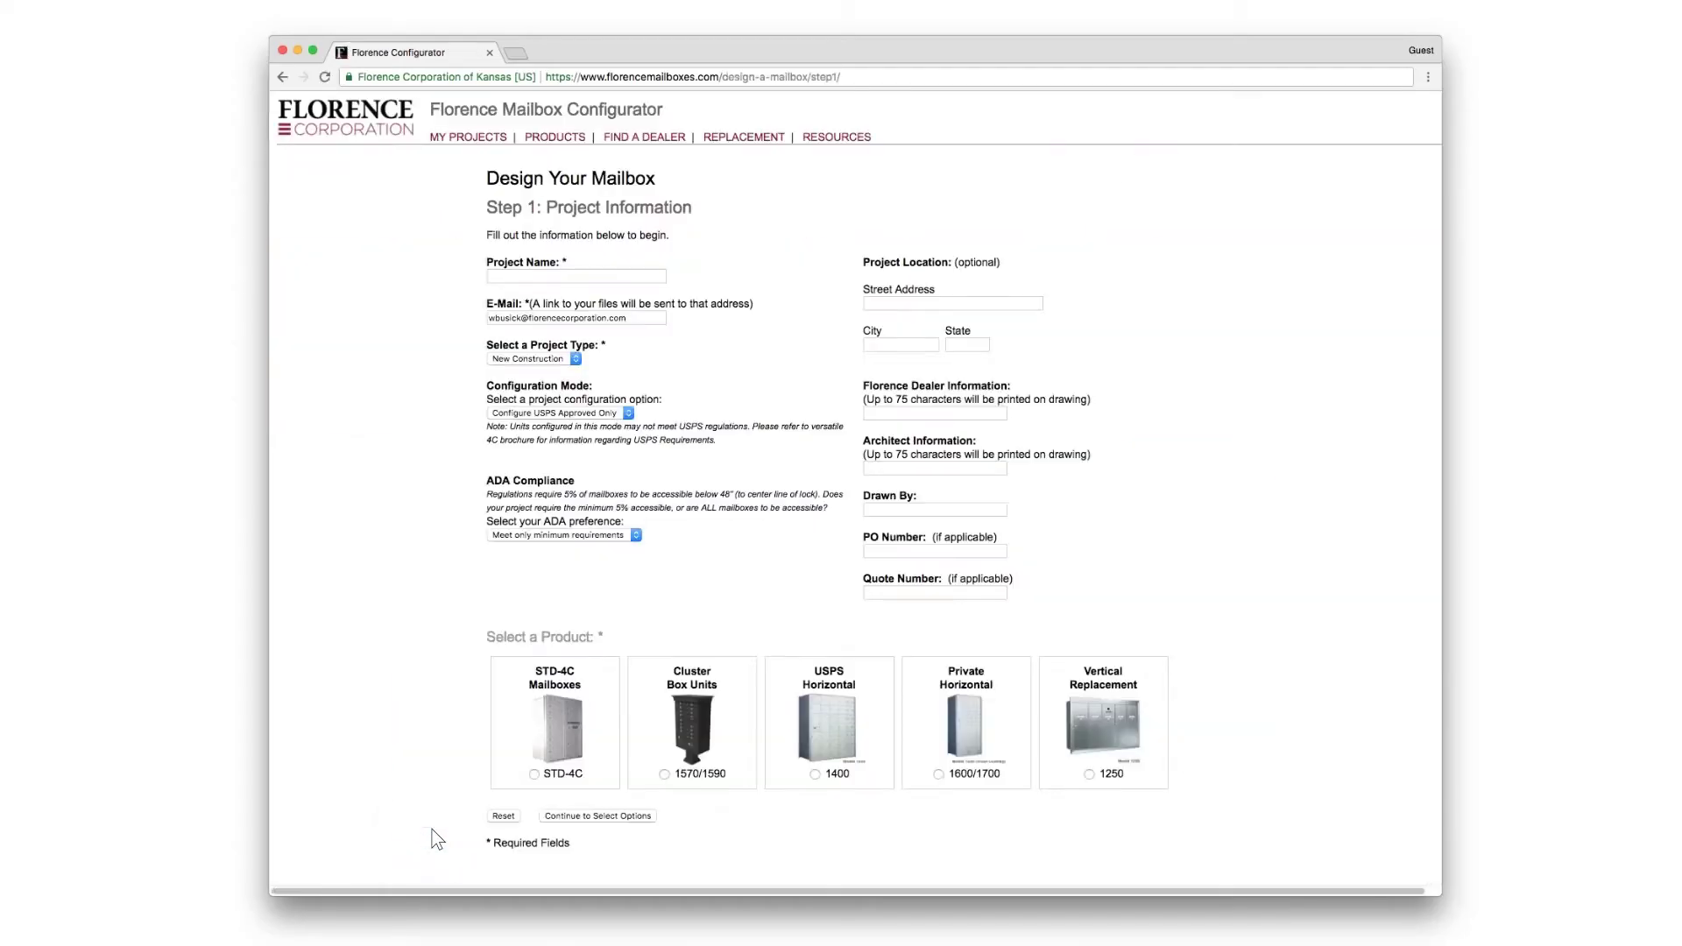
Step: Enter project 'Skyridge Apartments' with street address '123', and choose STD-4C mailboxes
type("Skyridge Apartments")
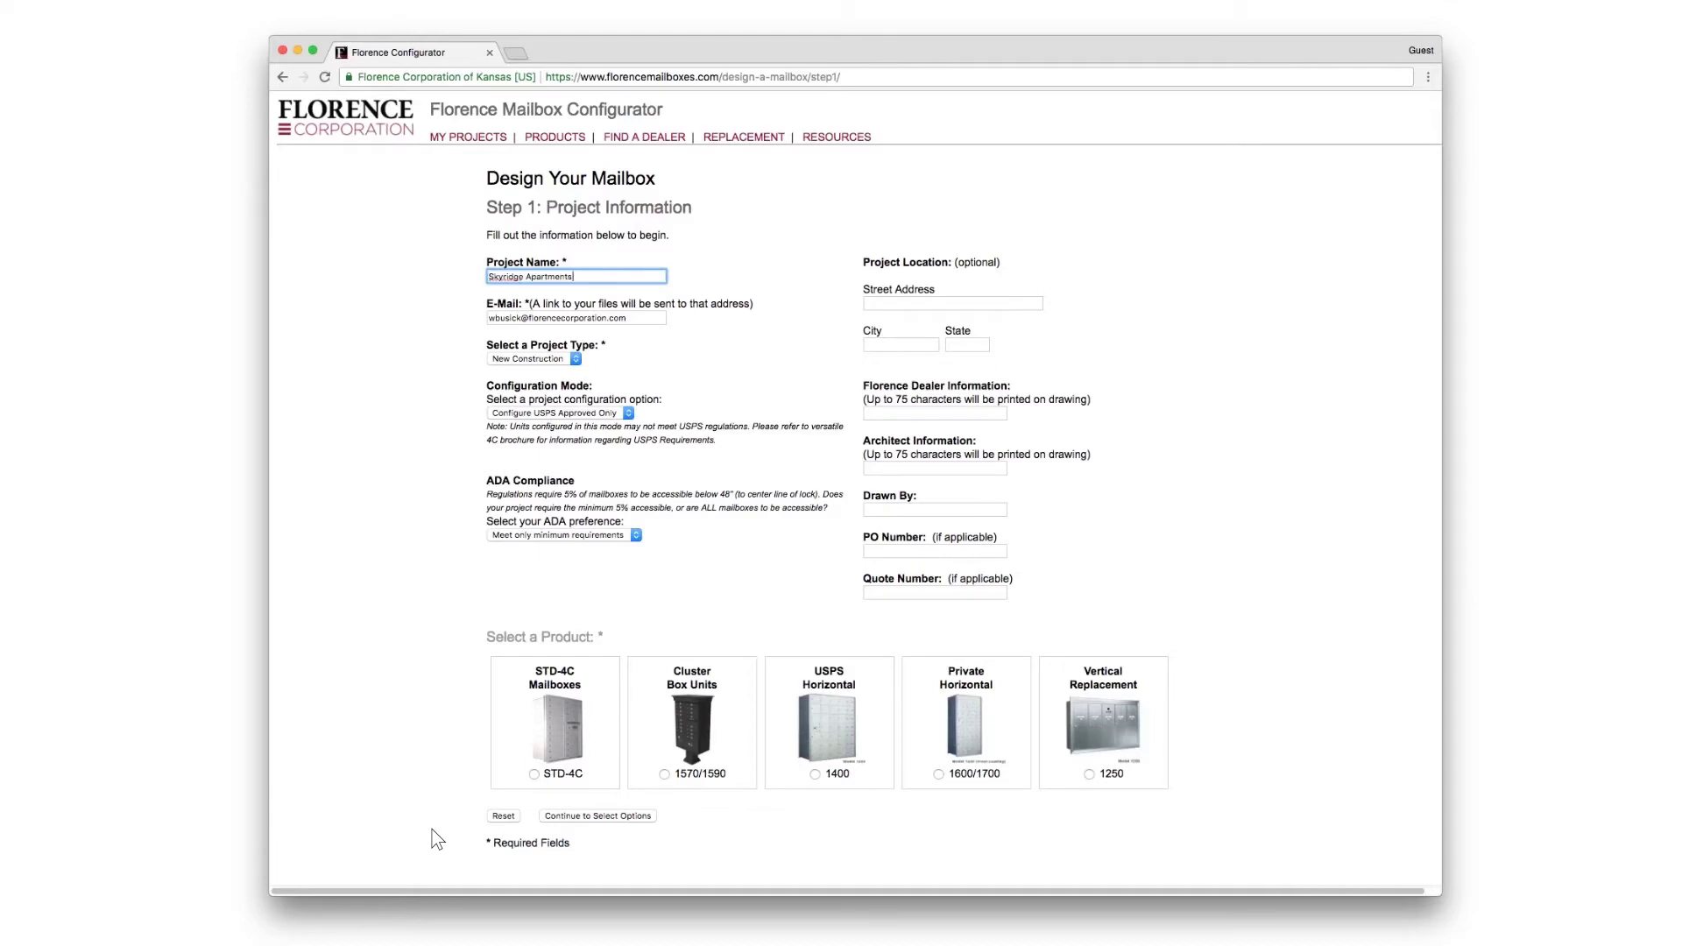
key("Tab")
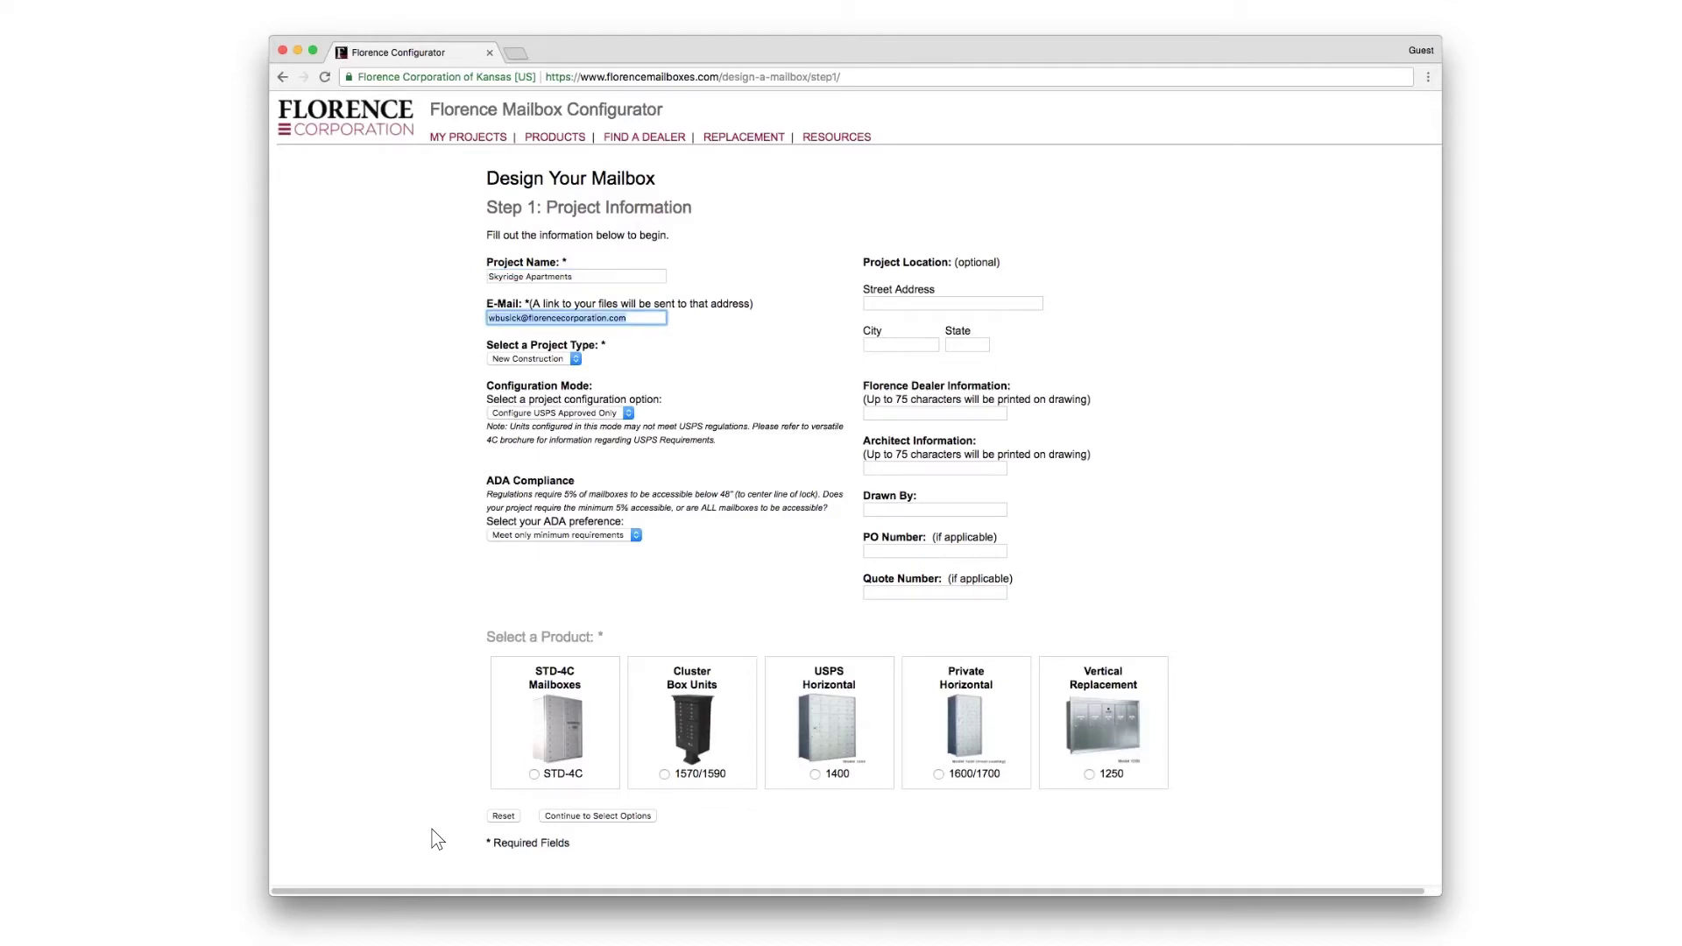
key("Tab")
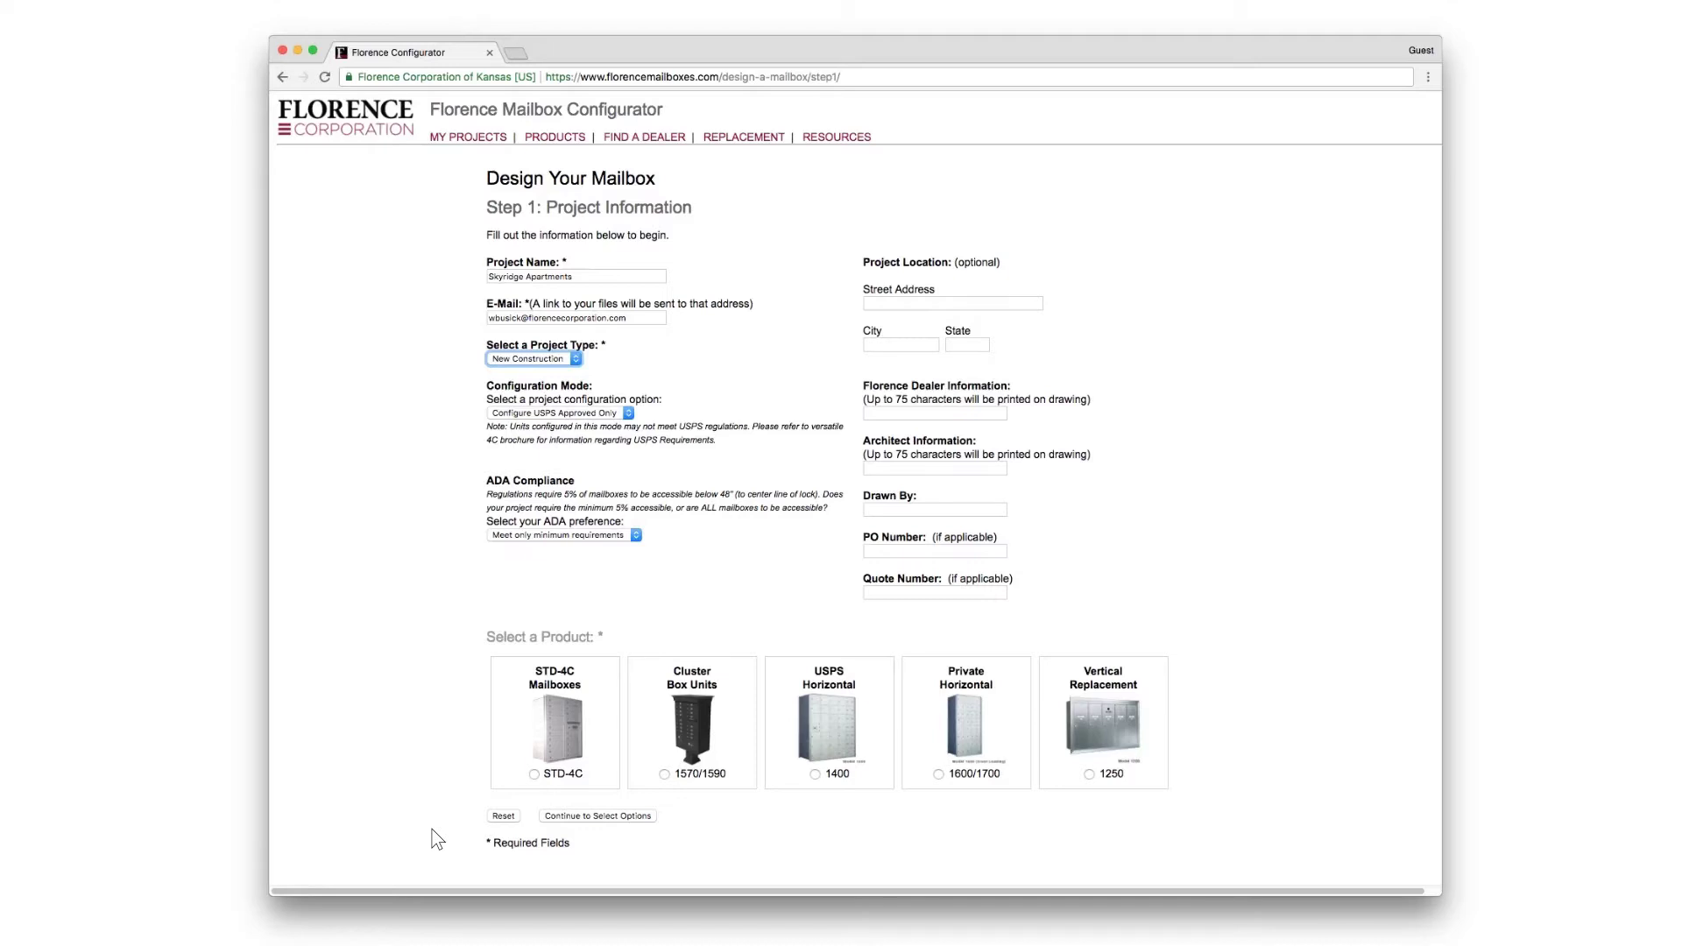
key("Tab")
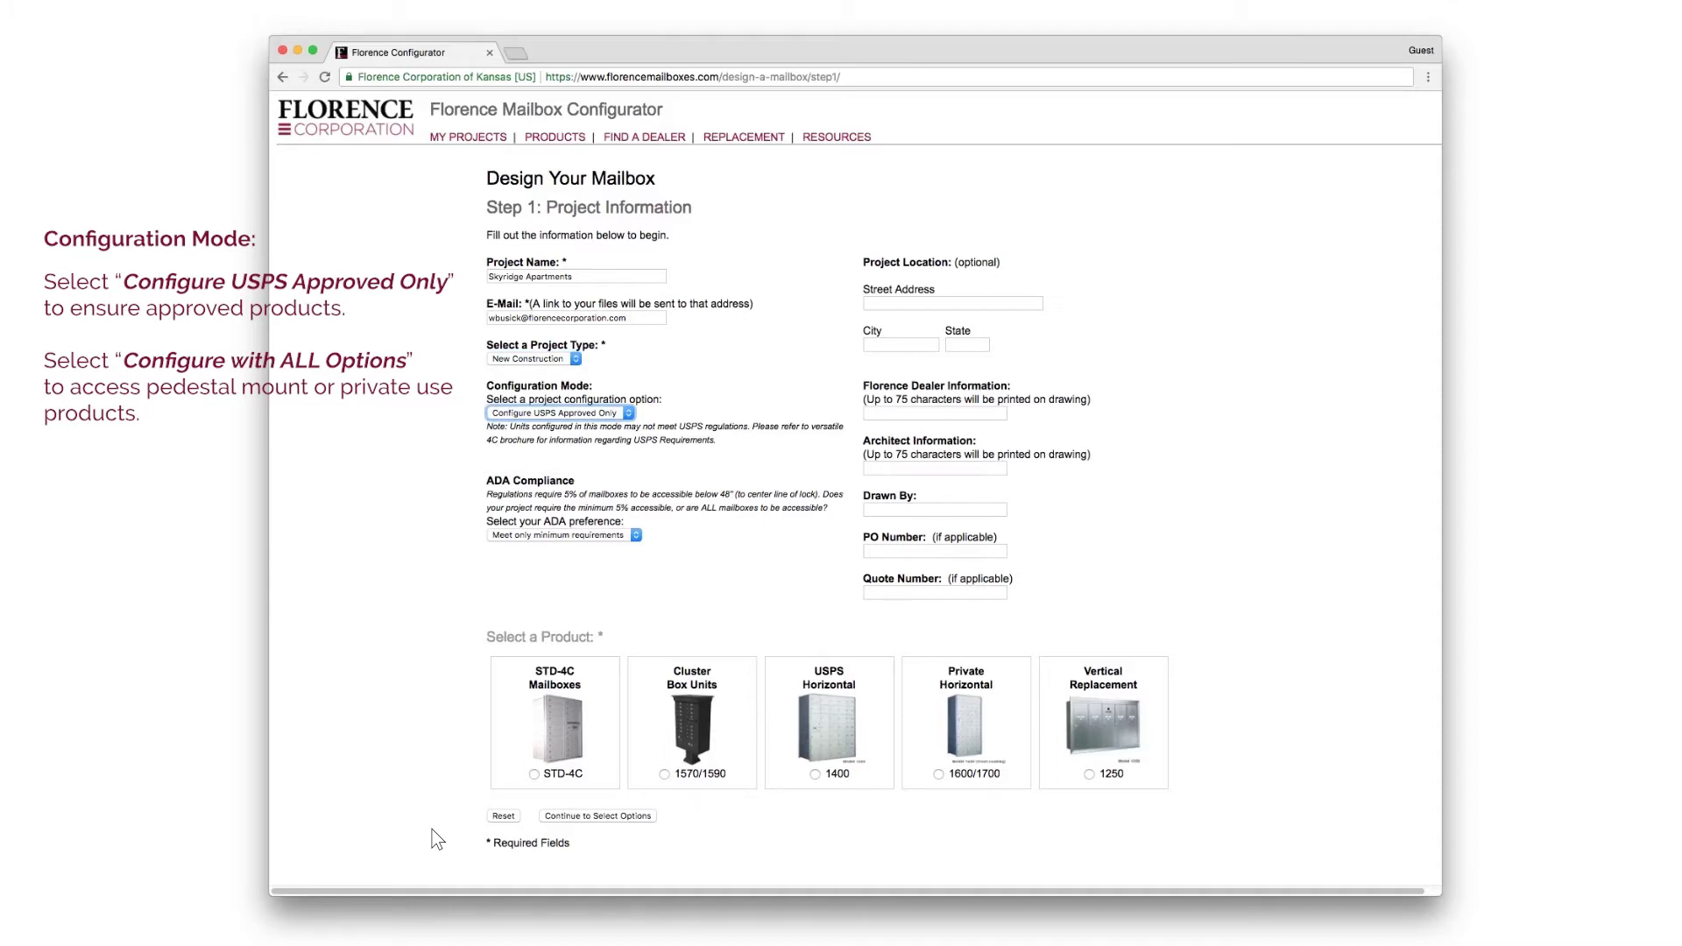
key("Tab")
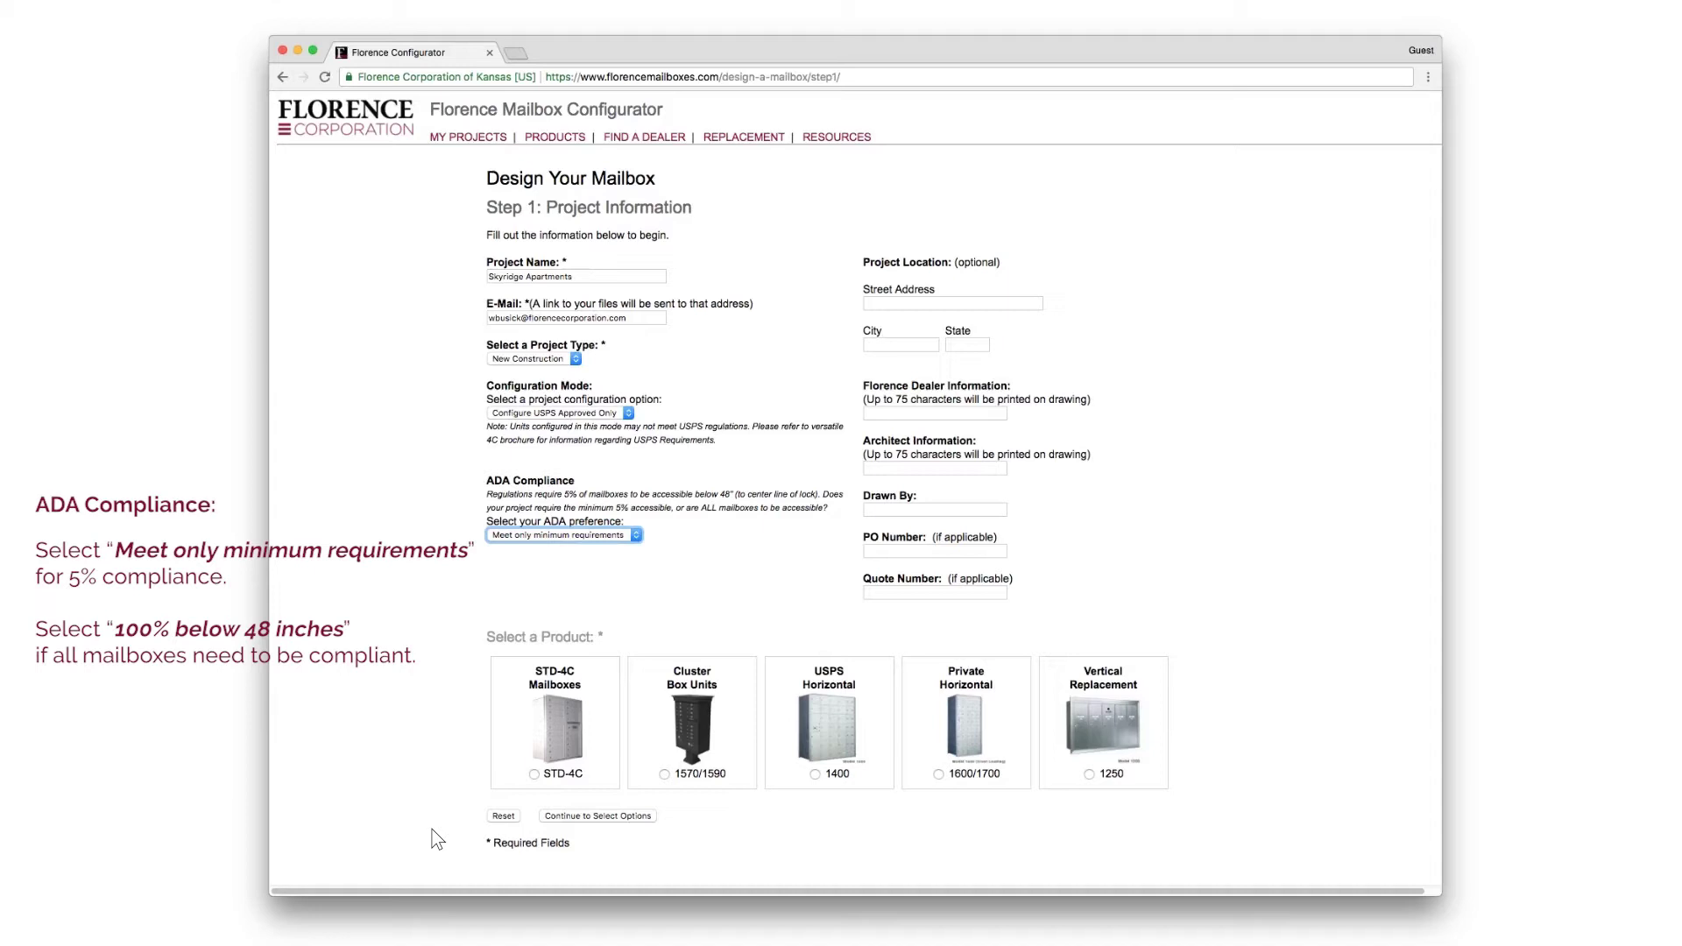
key("Tab")
type("123")
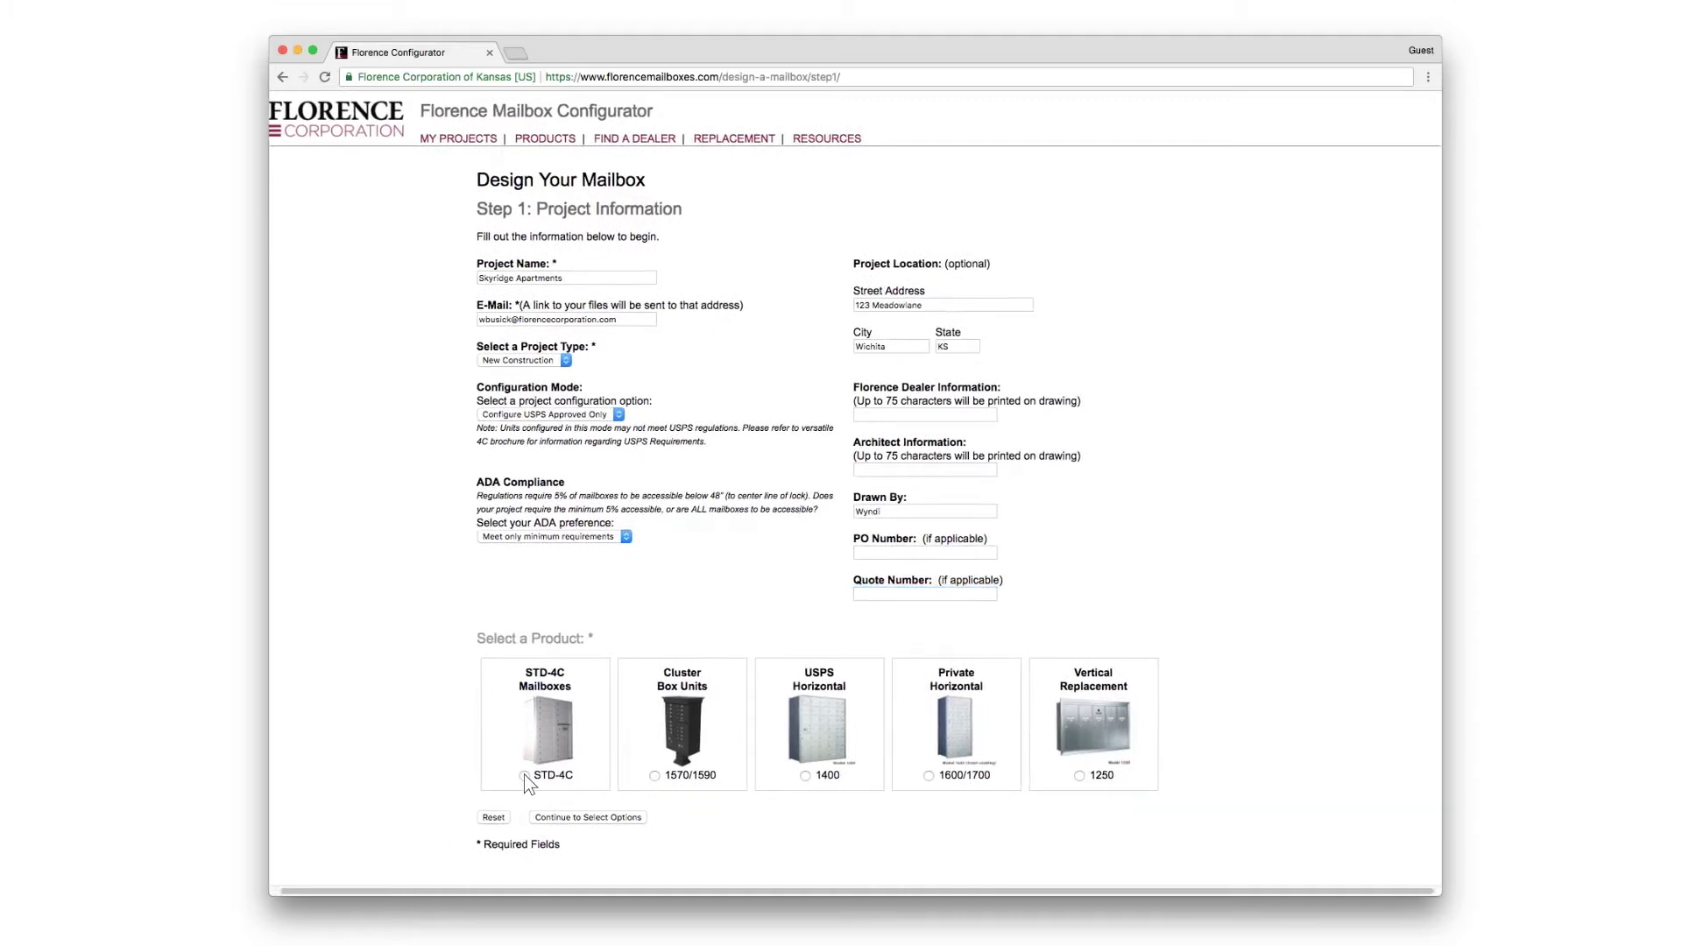
left_click(524, 775)
Step: Review the colour, door identification and lock options, then choose front-loading recessed mounting
left_click(587, 815)
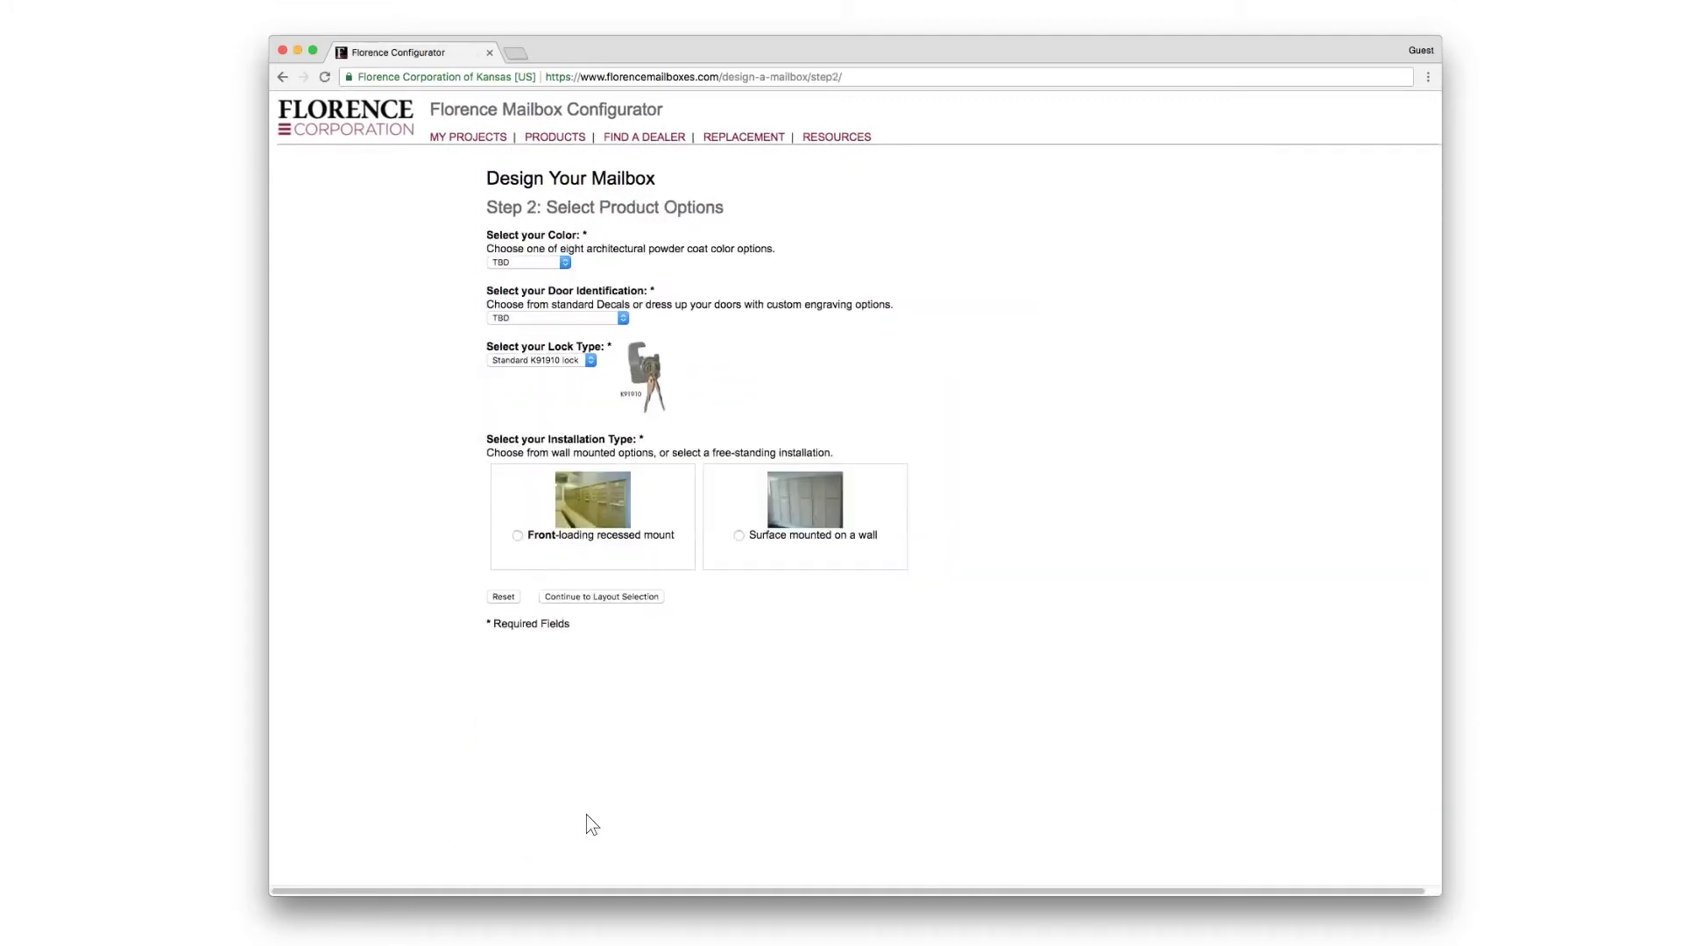
left_click(565, 262)
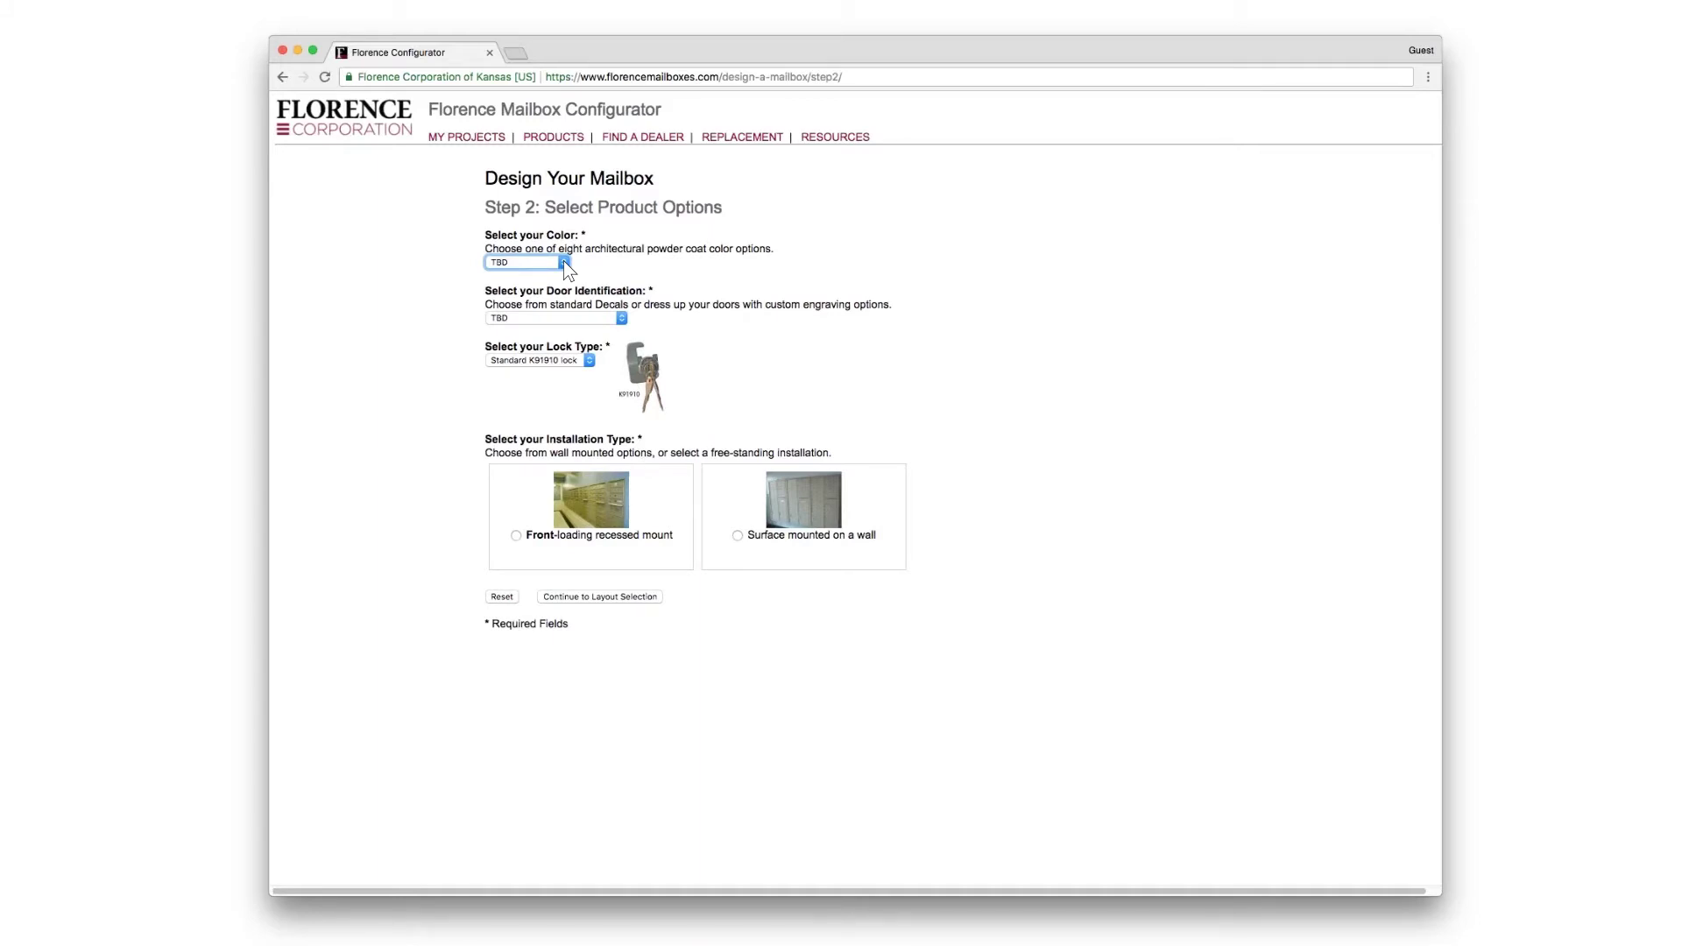
left_click(620, 318)
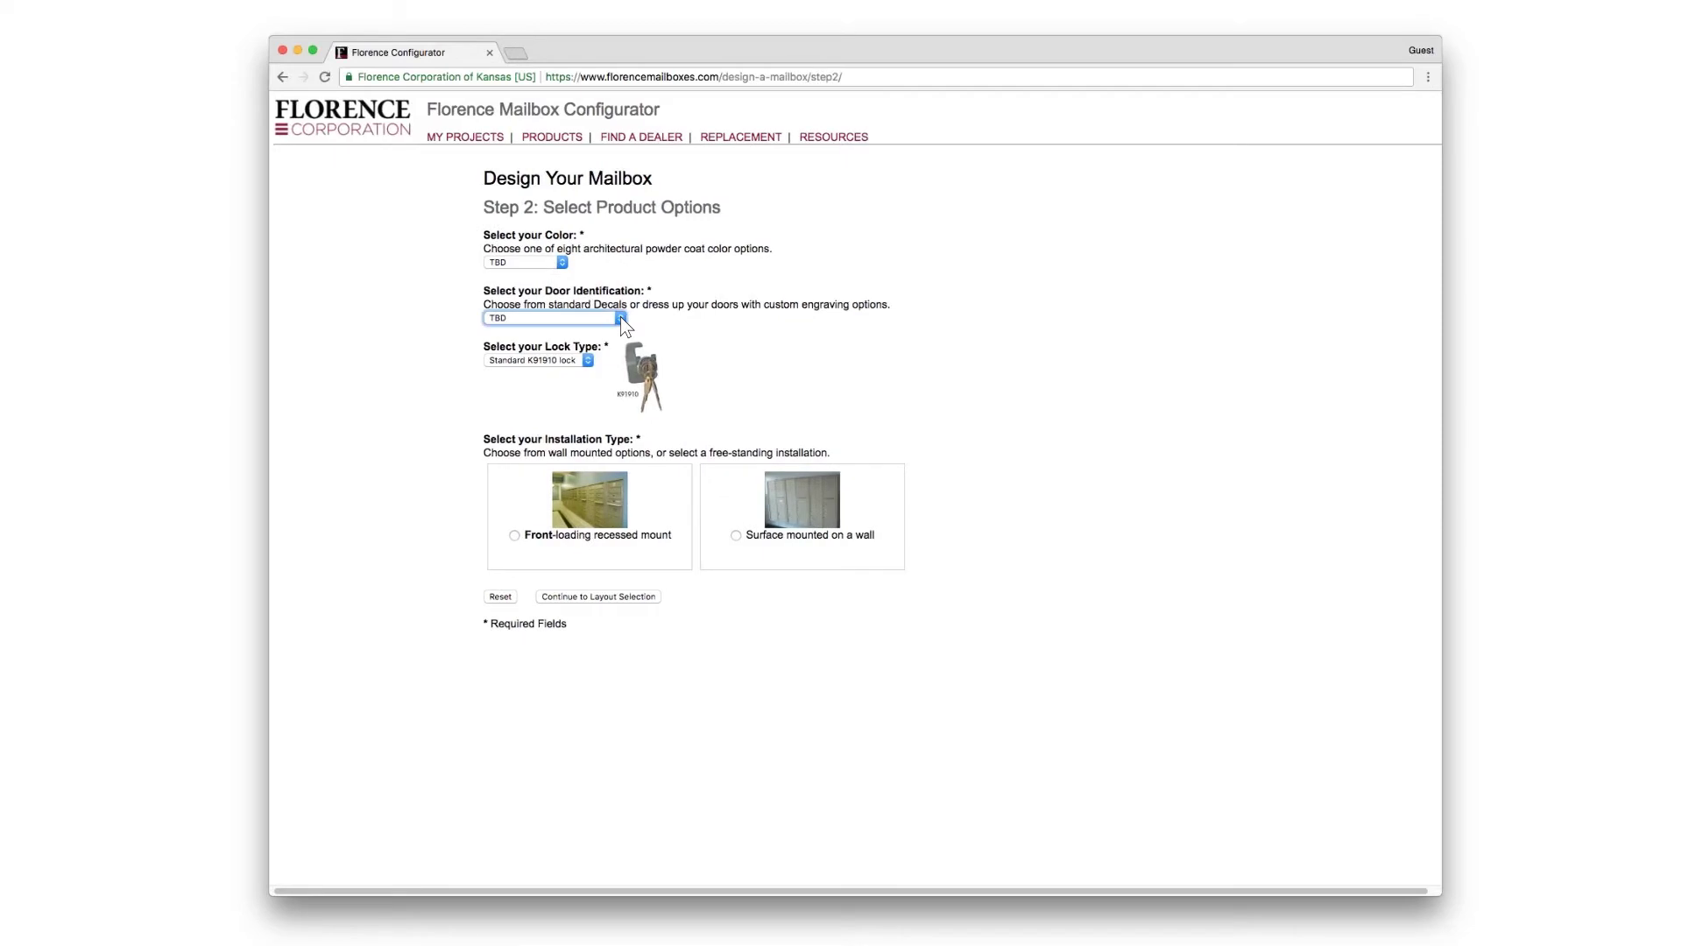
left_click(587, 360)
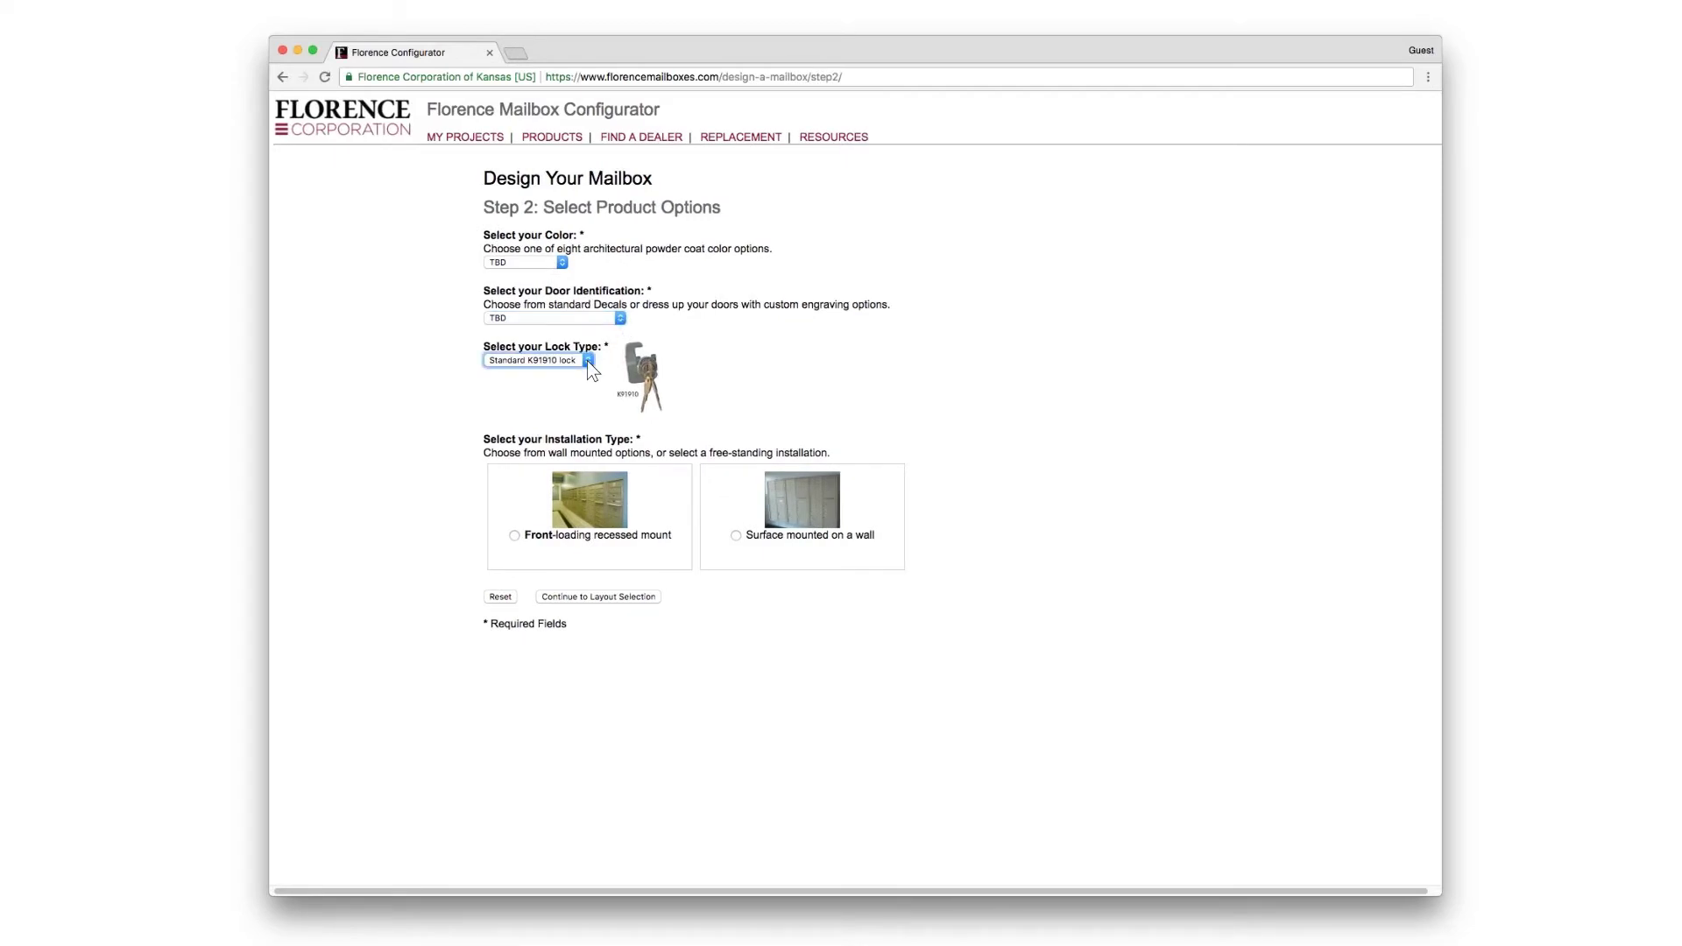
left_click(515, 535)
left_click(593, 596)
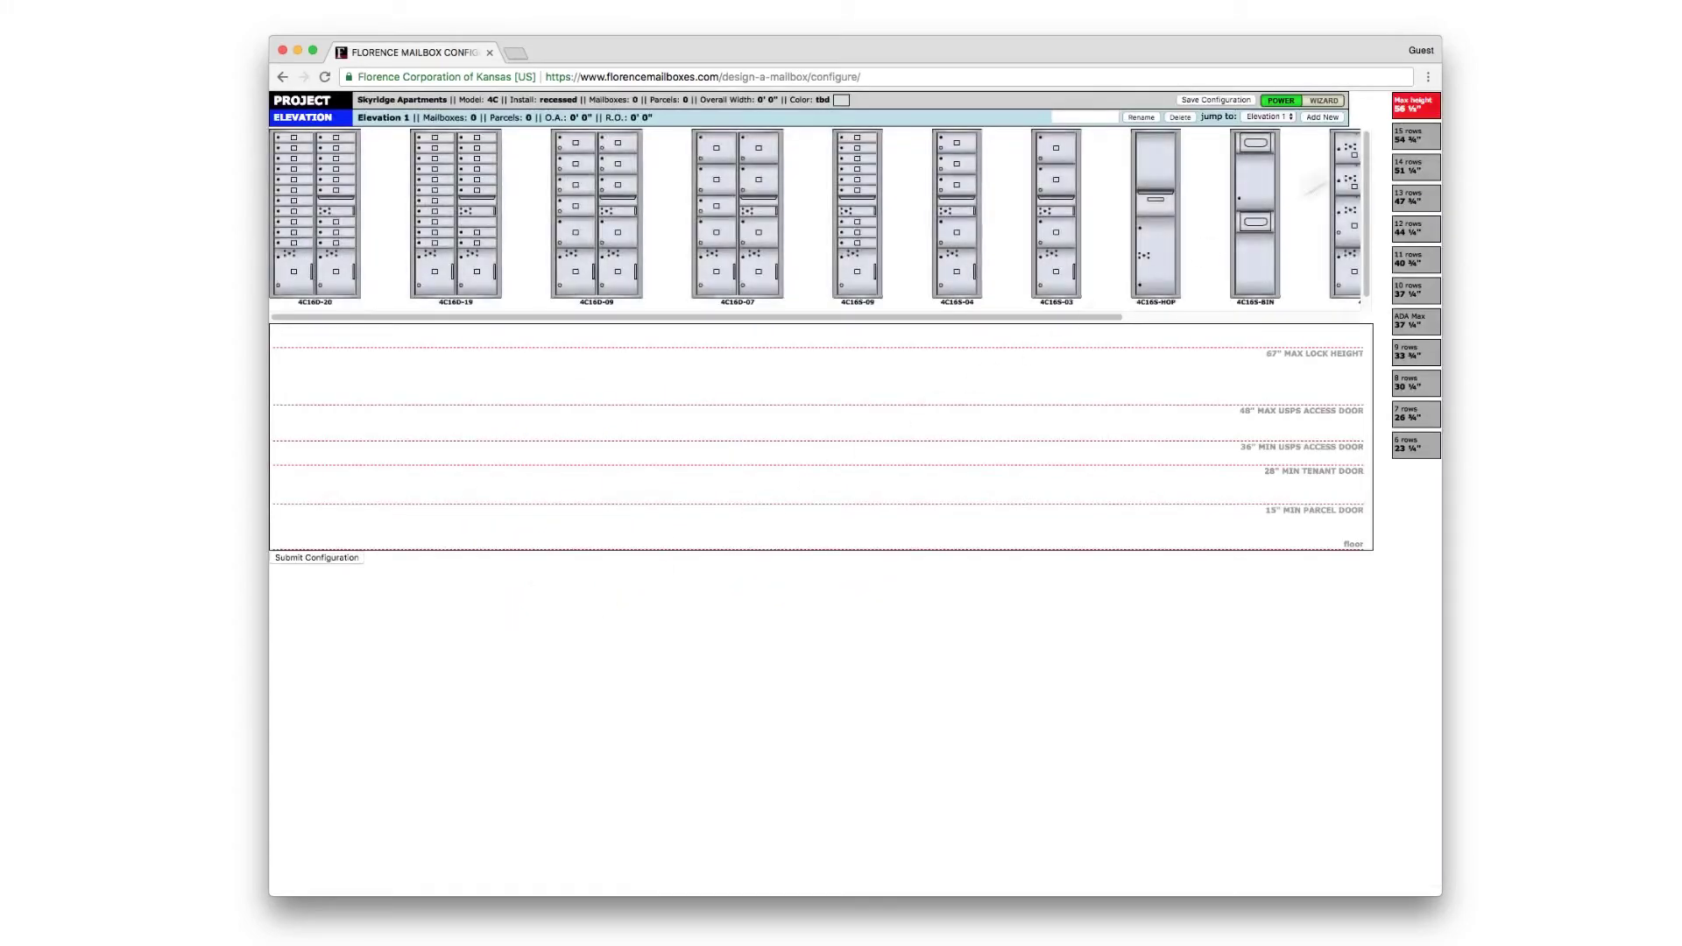
Step: Browse the 12-row, 11-row, ADA and shorter unit filters, then return to Max height
left_click(1423, 228)
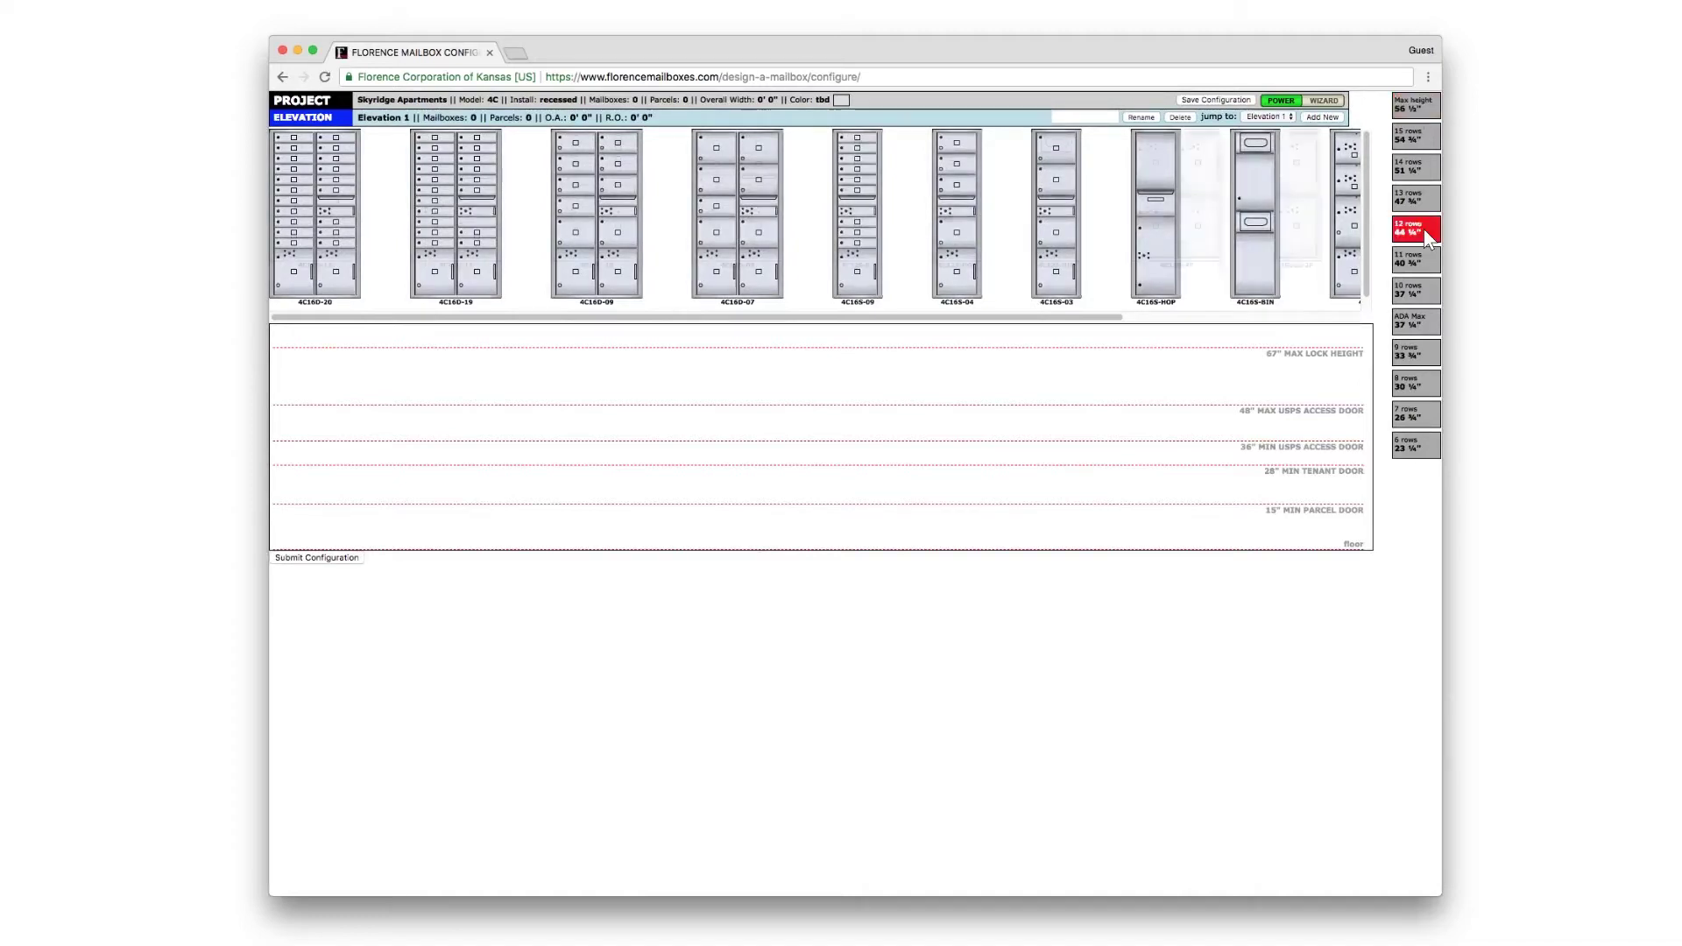
left_click(1424, 256)
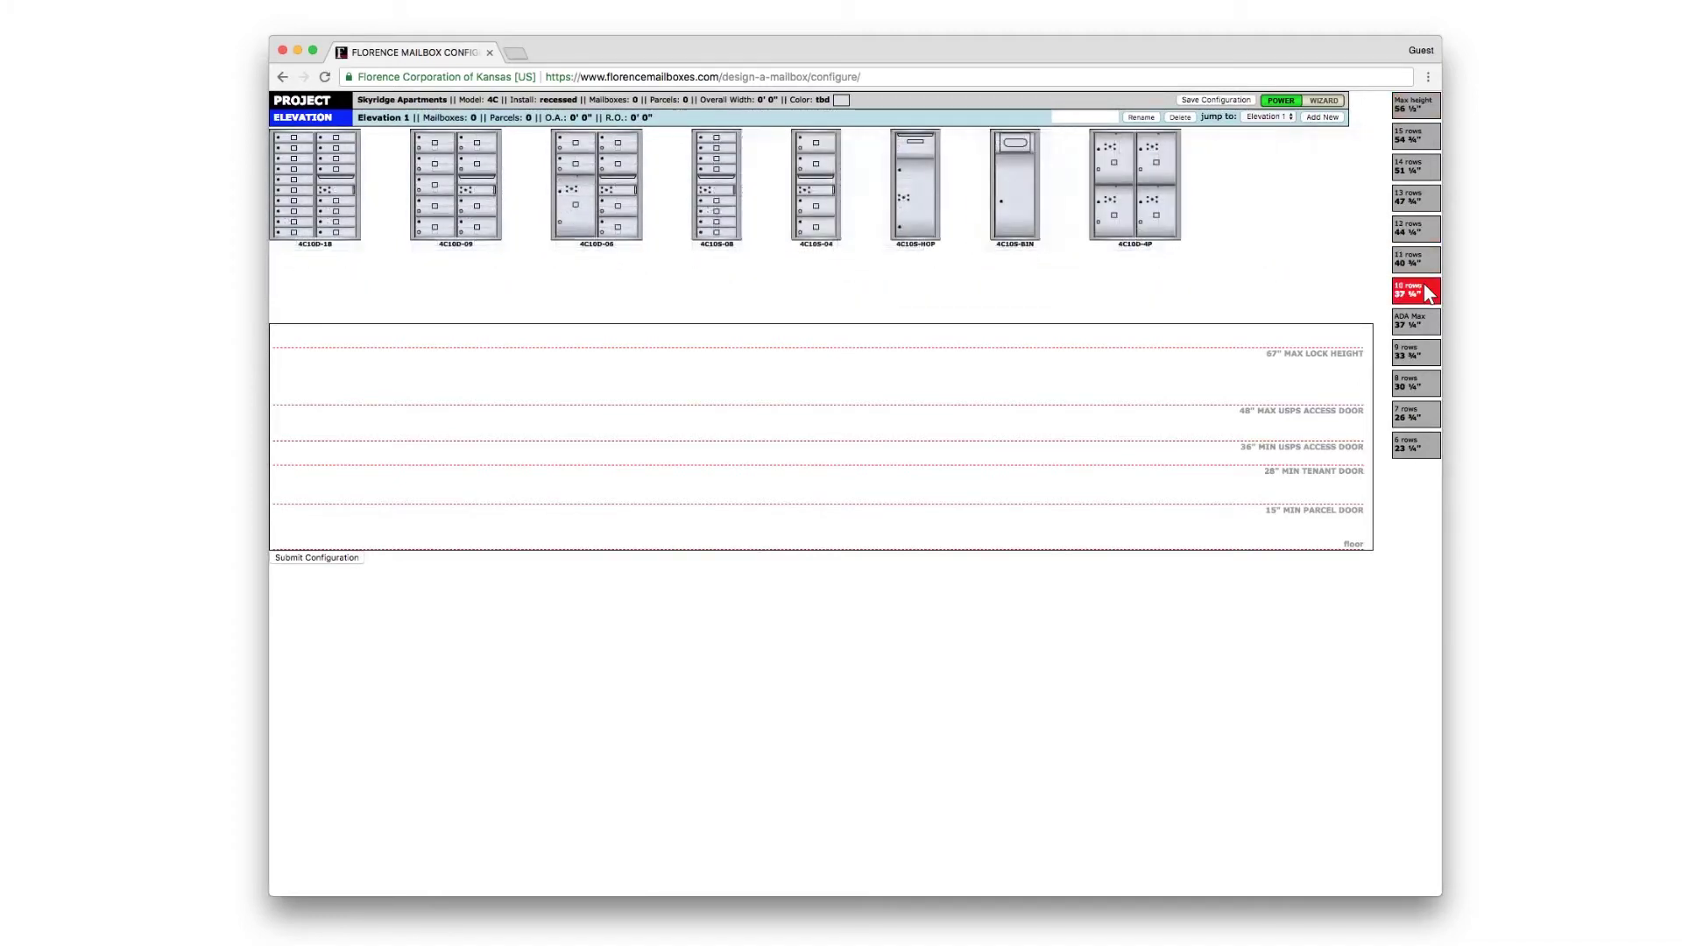
left_click(1423, 324)
left_click(1423, 386)
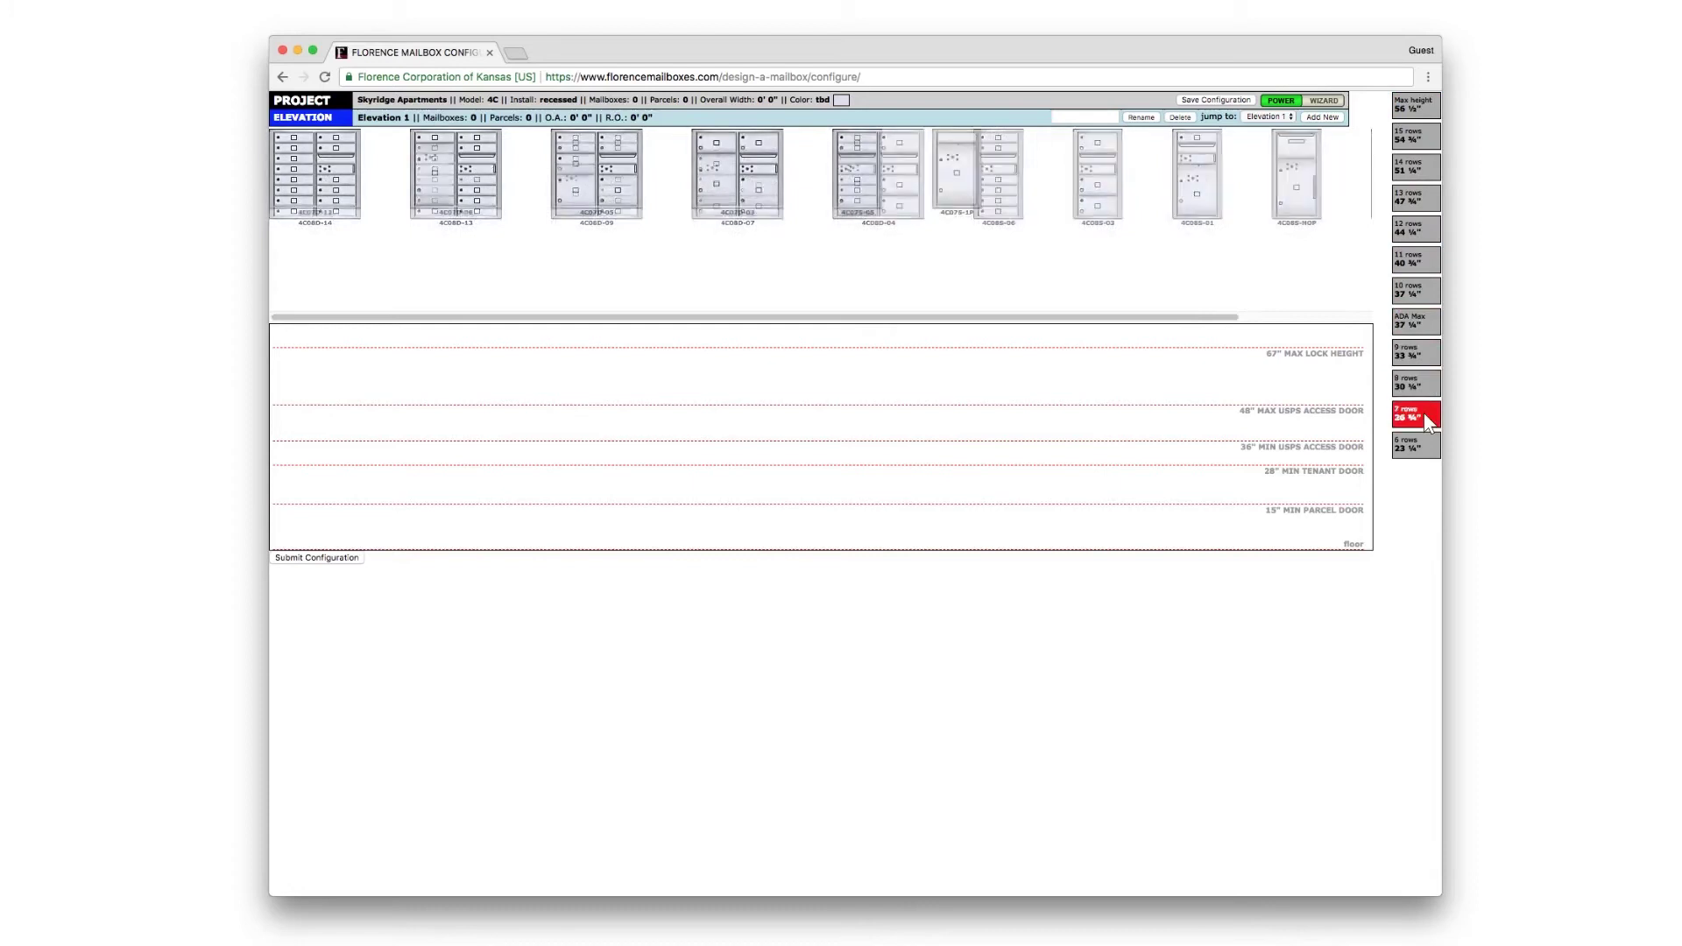
left_click(1423, 102)
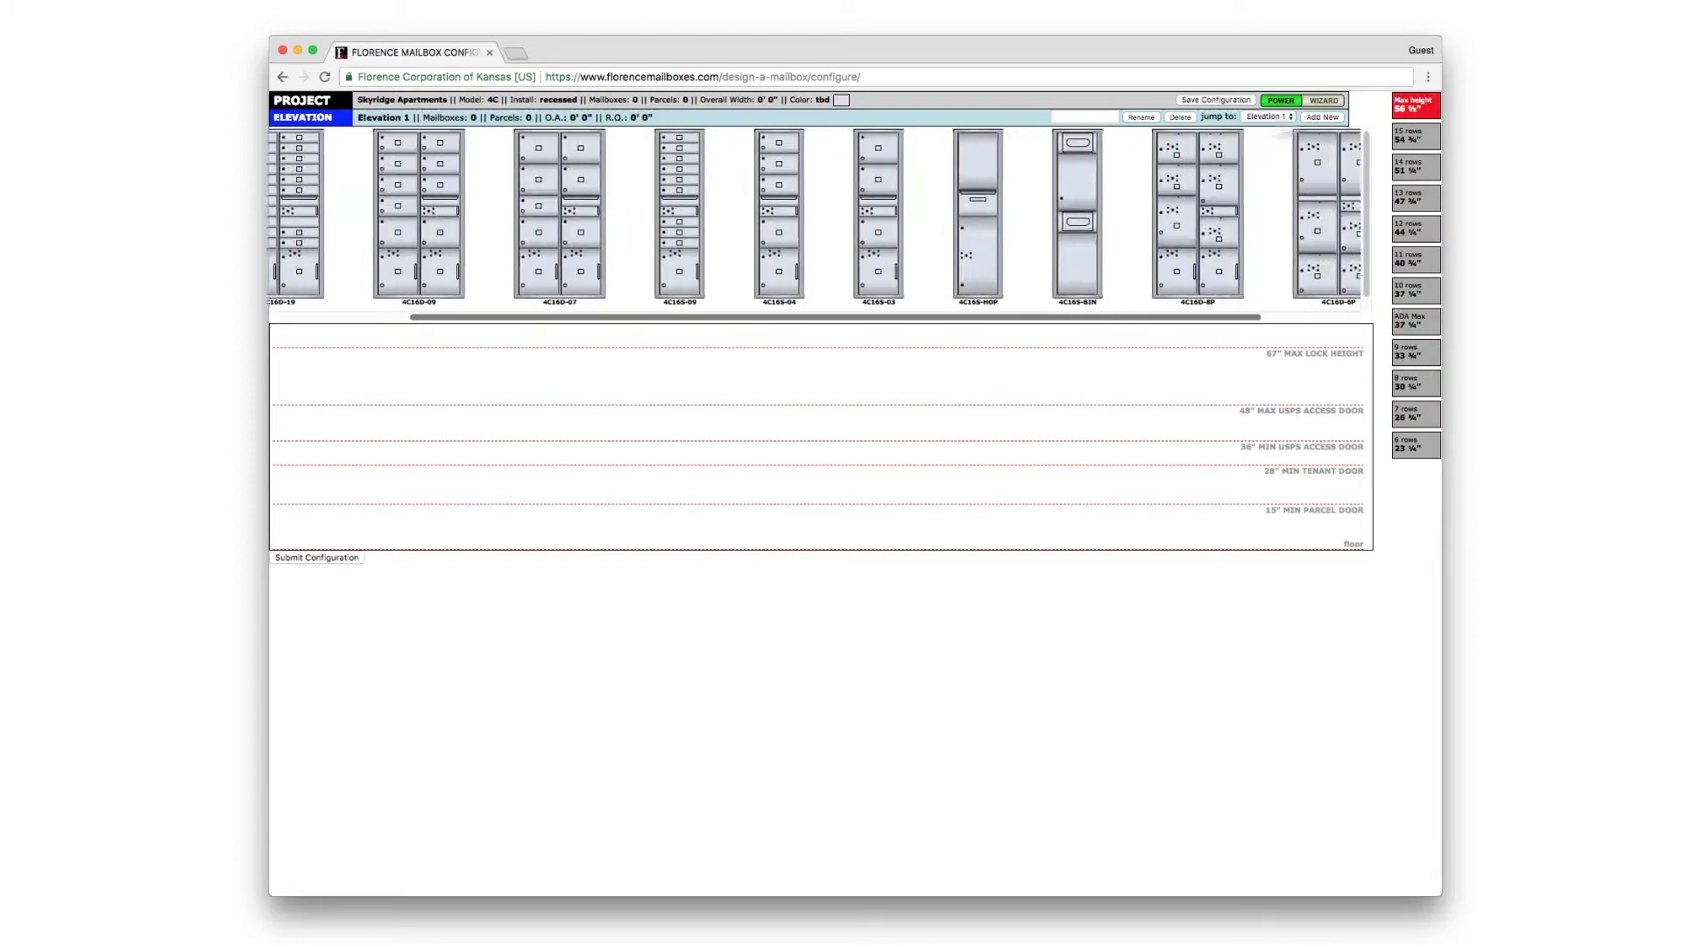
Step: Place units 4C16D-20, 4C16D-19, 4C16D-07 and 4C16S-09 side by side on Elevation 1
left_click_drag(329, 233, 359, 448)
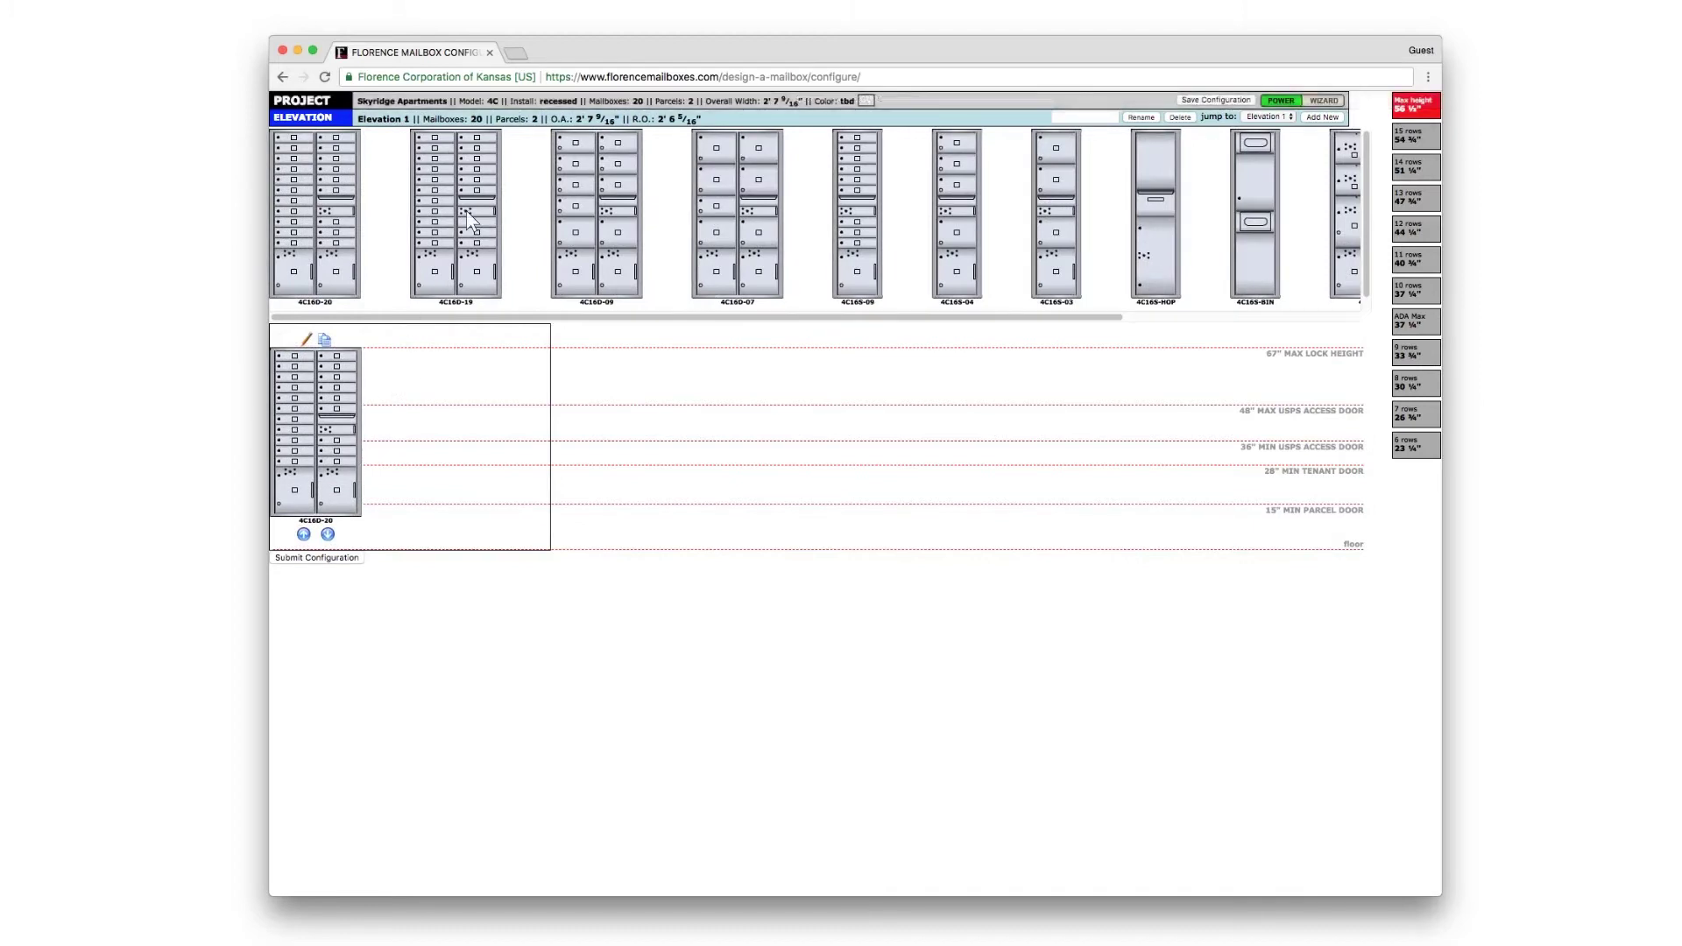
left_click_drag(471, 220, 456, 394)
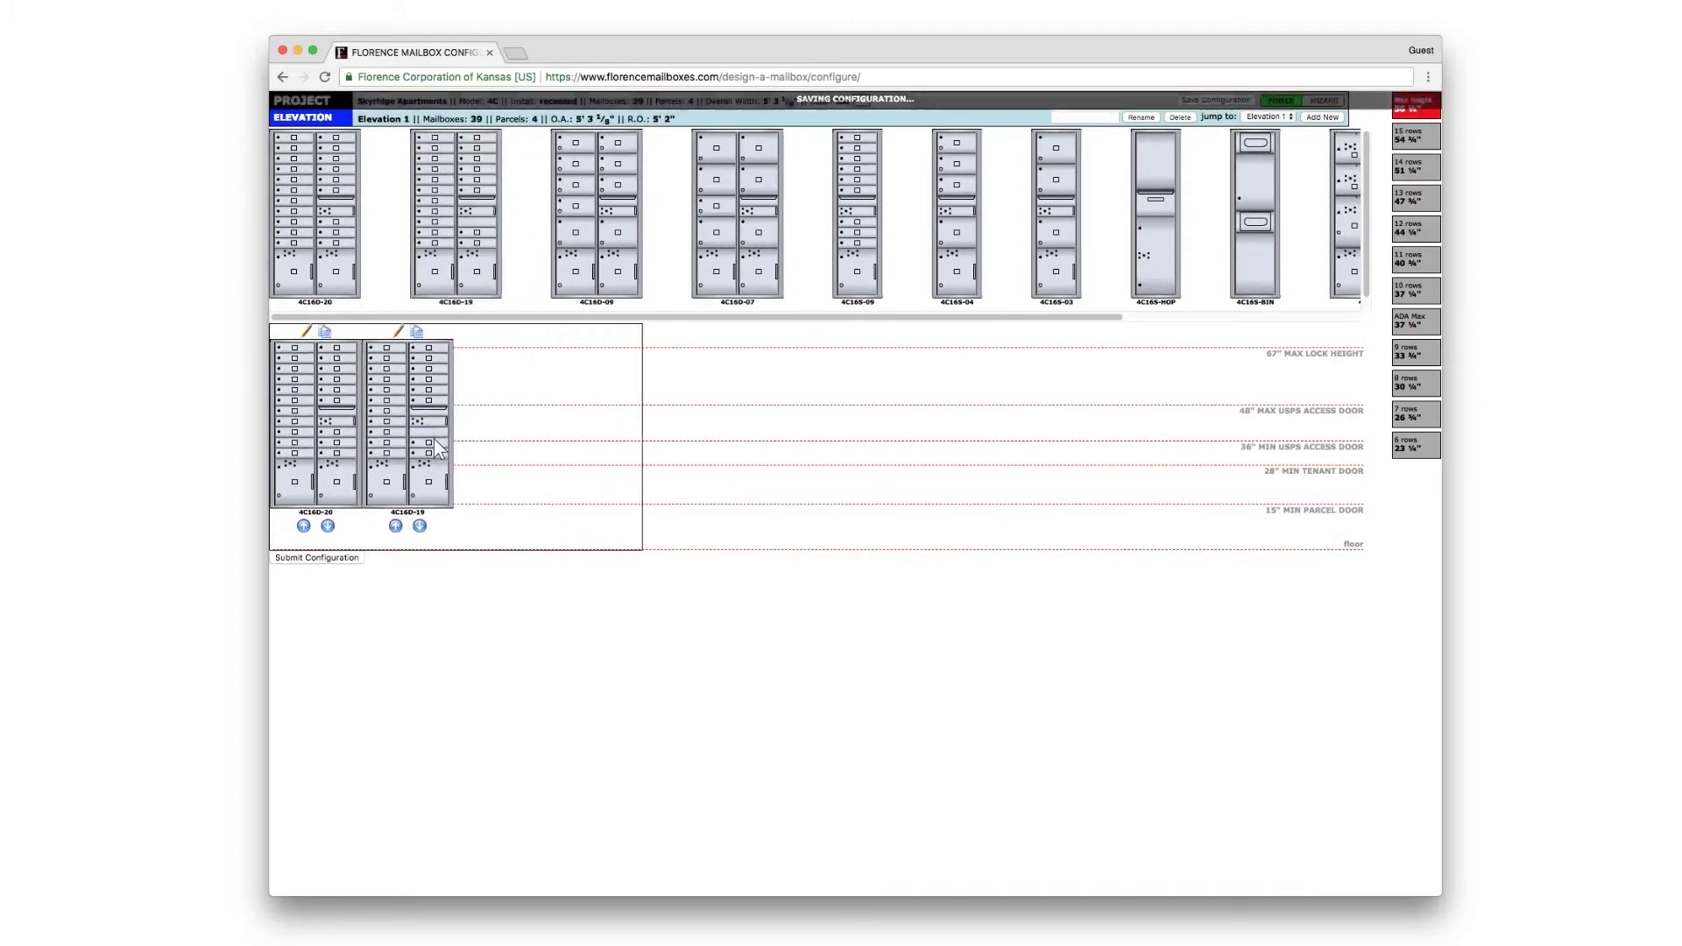
mouse_move(708, 172)
left_mouse_down()
mouse_move(732, 234)
mouse_move(491, 386)
left_mouse_up()
left_click_drag(858, 219, 570, 412)
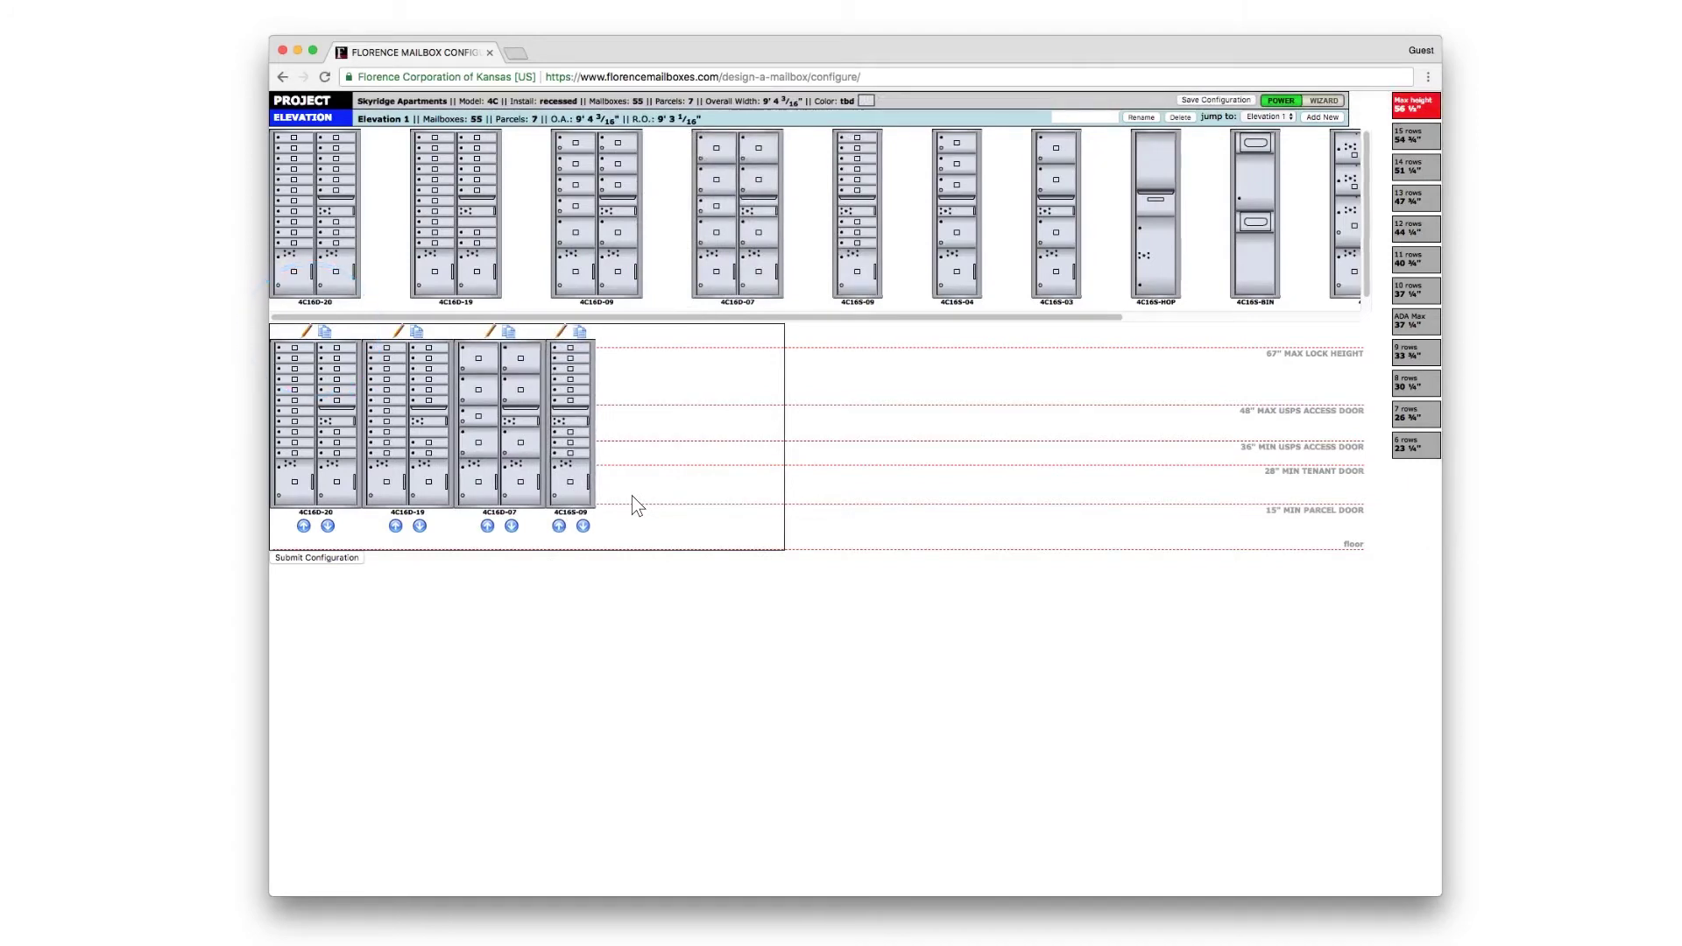
Step: Fit an outgoing collection box into the middle slots of unit 4C16D-20
left_click(307, 331)
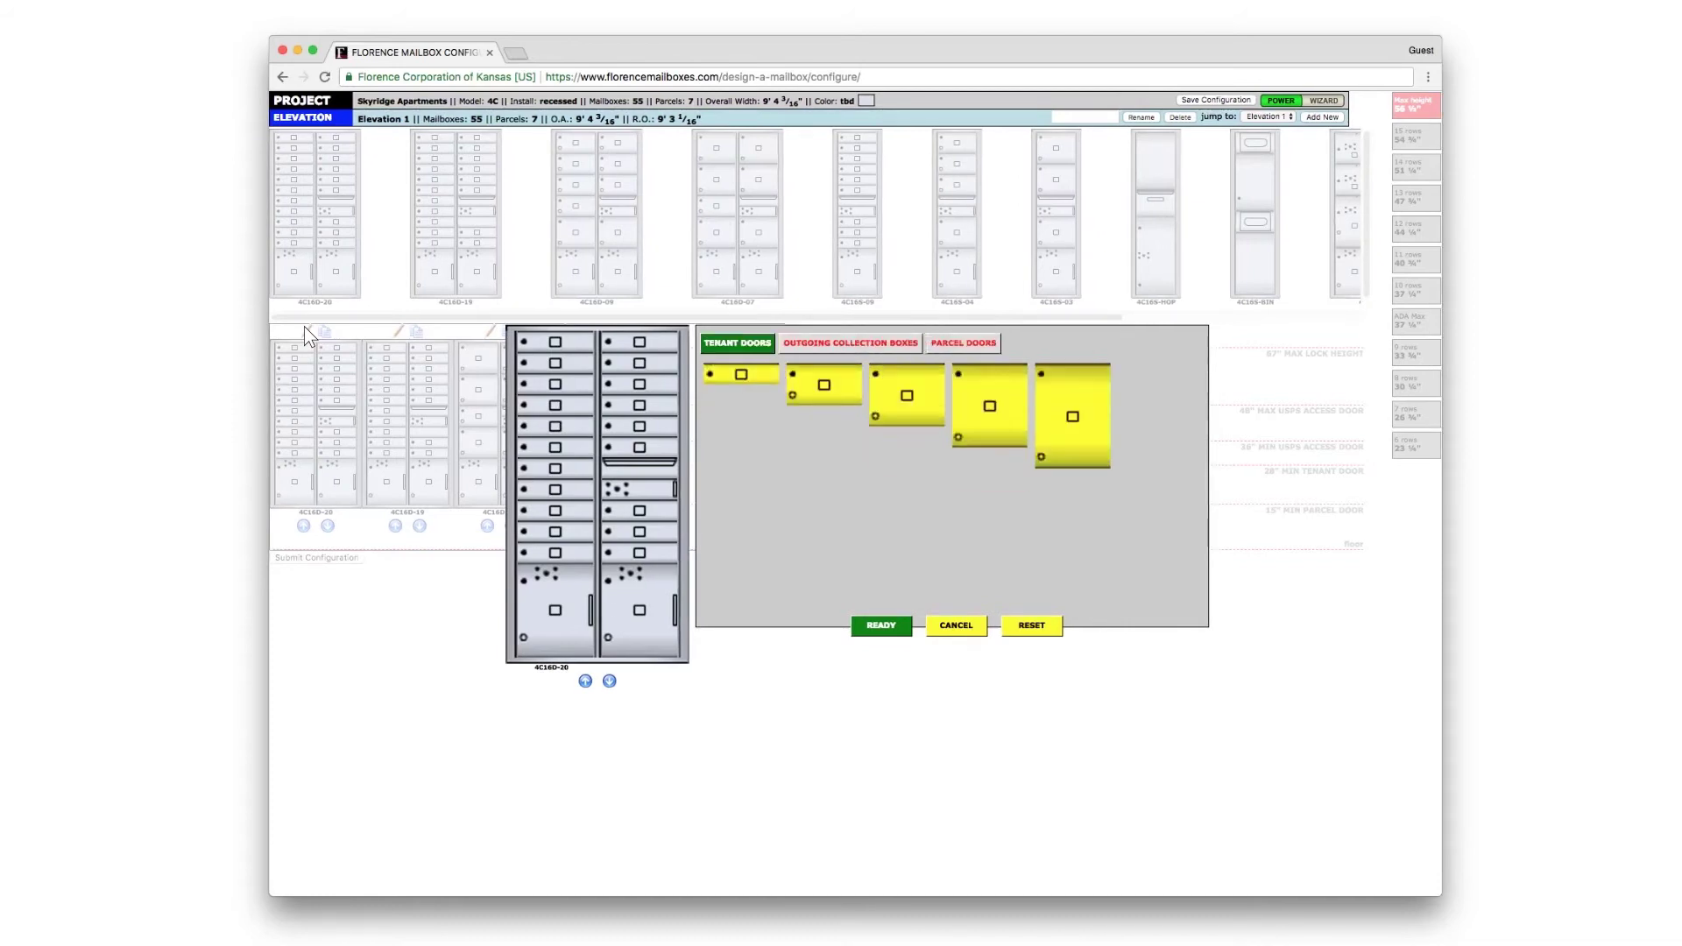
left_click_drag(929, 395, 706, 516)
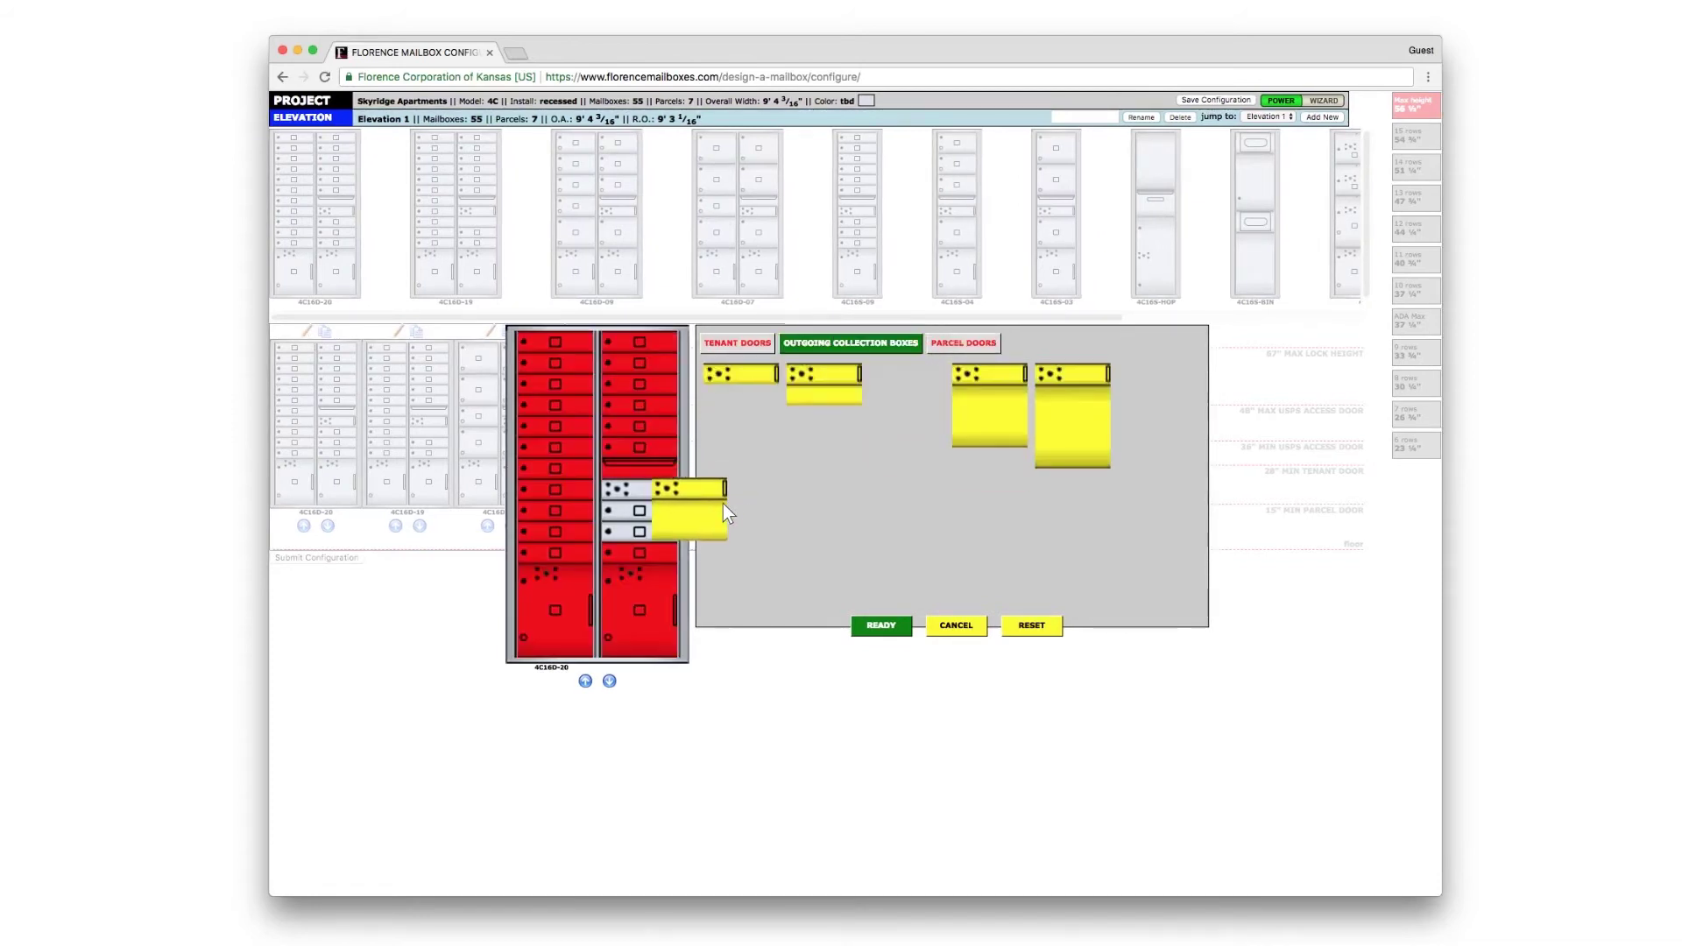
left_click_drag(660, 506, 654, 506)
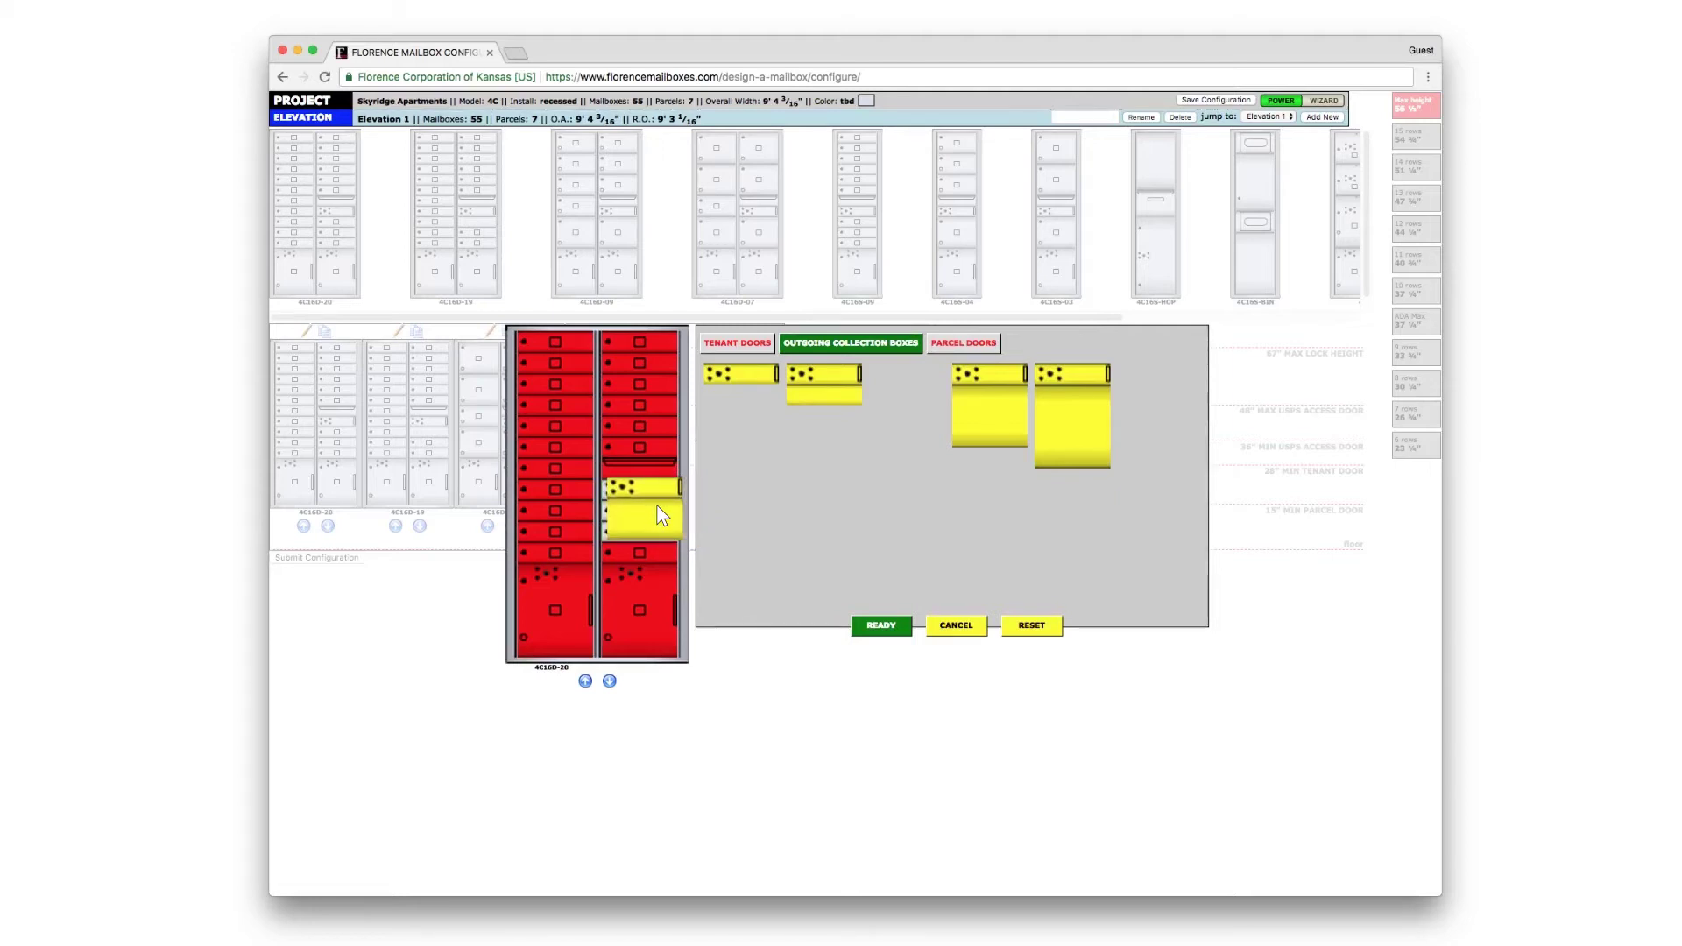
left_click_drag(657, 507, 654, 507)
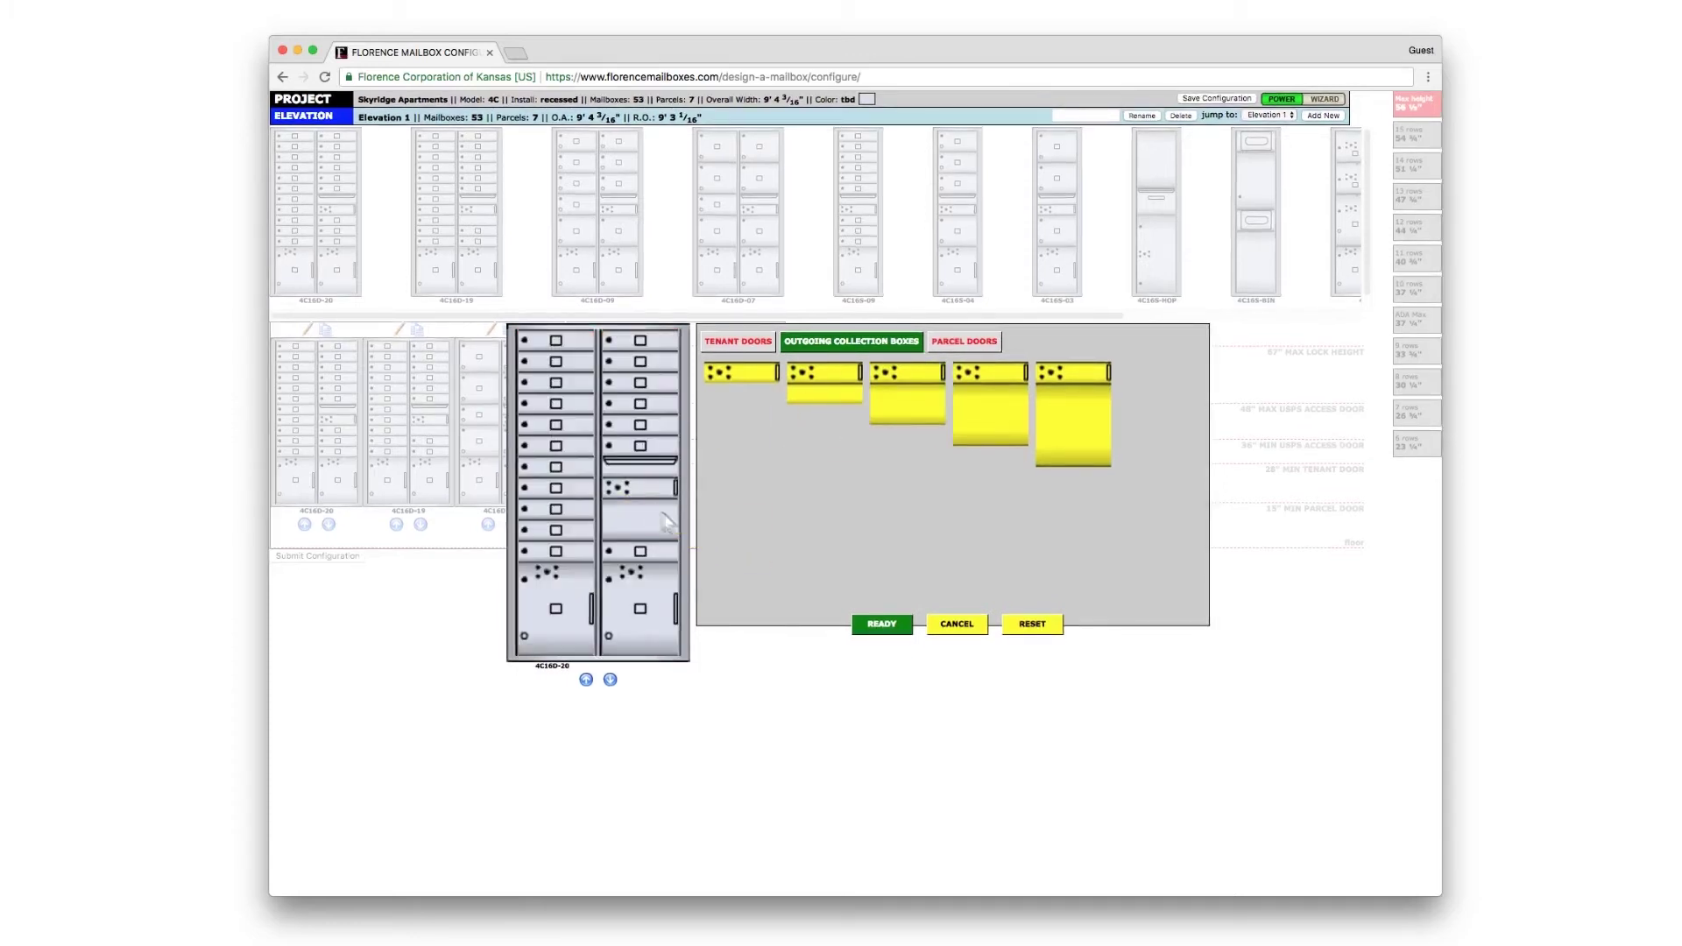
left_click(881, 624)
type("Poo")
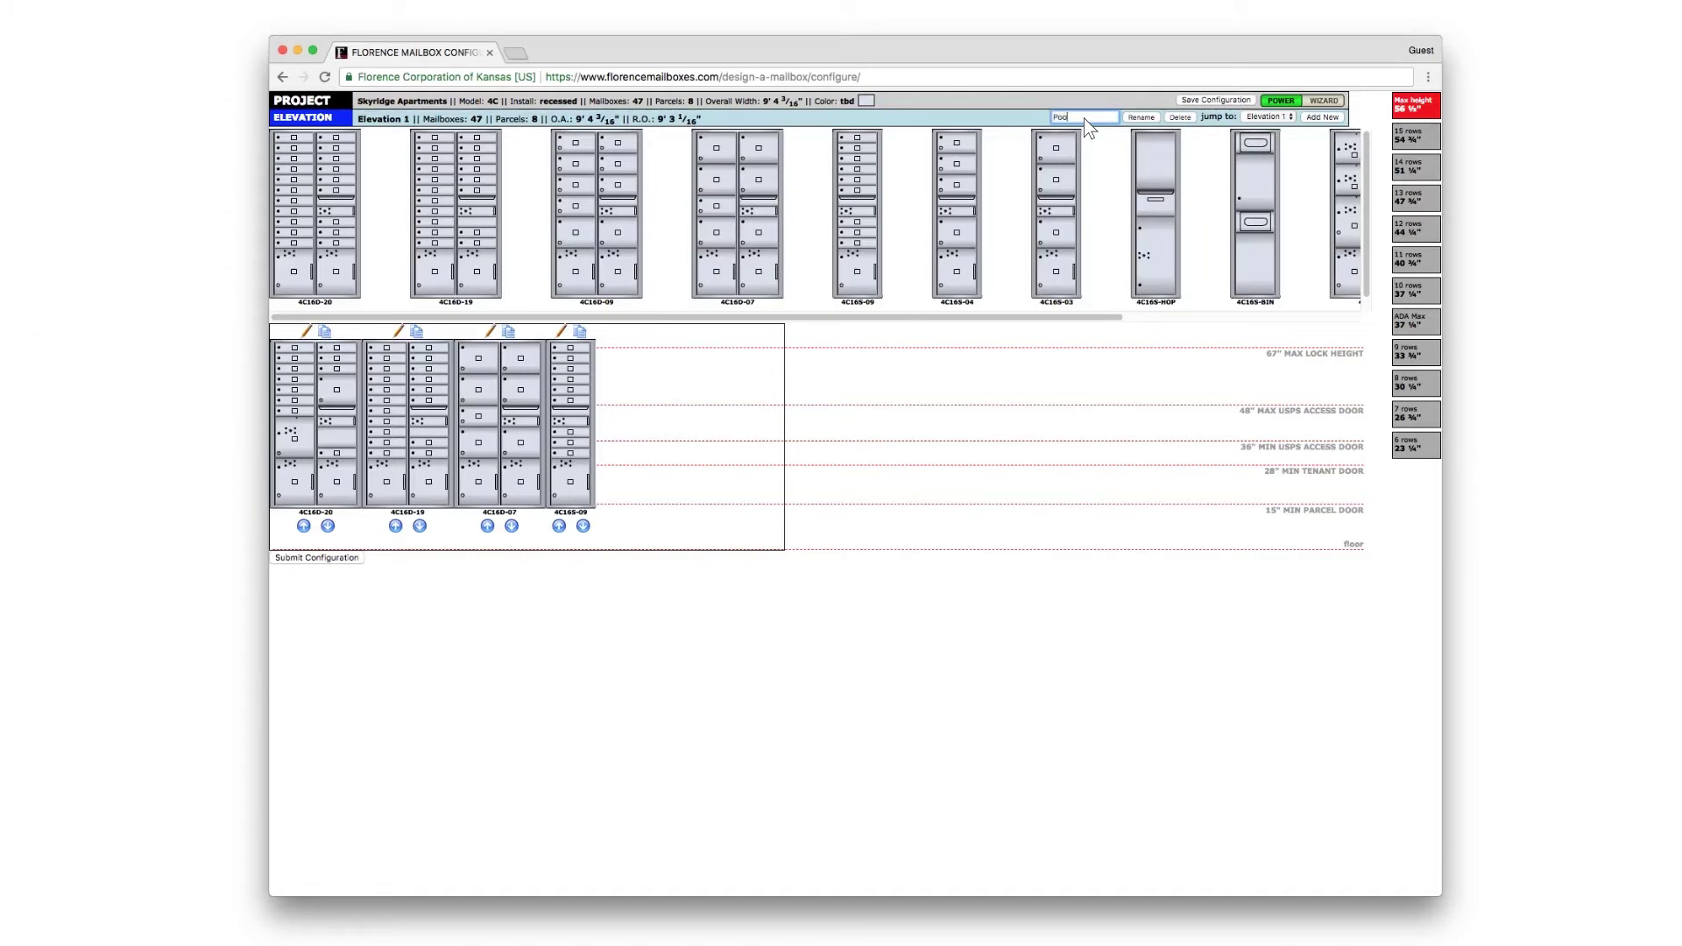
Step: Rename Elevation 1 to 'Poolhouse wall 1'
type("lhouse wal")
type("l 1")
left_click(1142, 115)
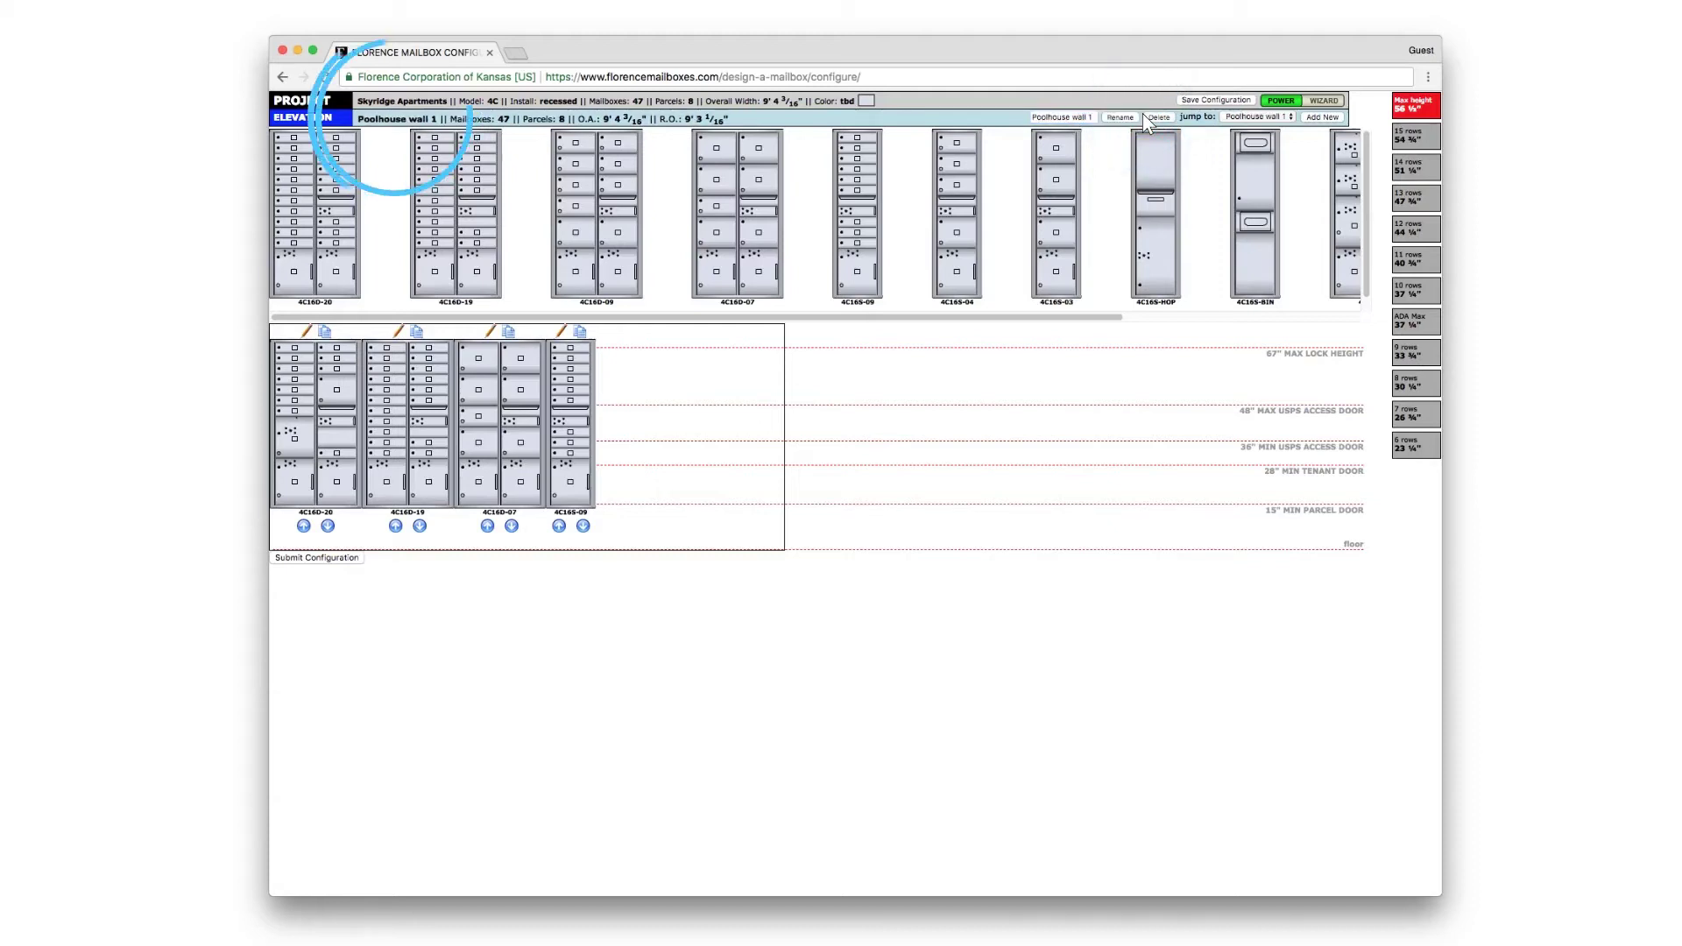
Step: Add an empty second elevation named 'Poolhouse wall 2'
left_click(1321, 116)
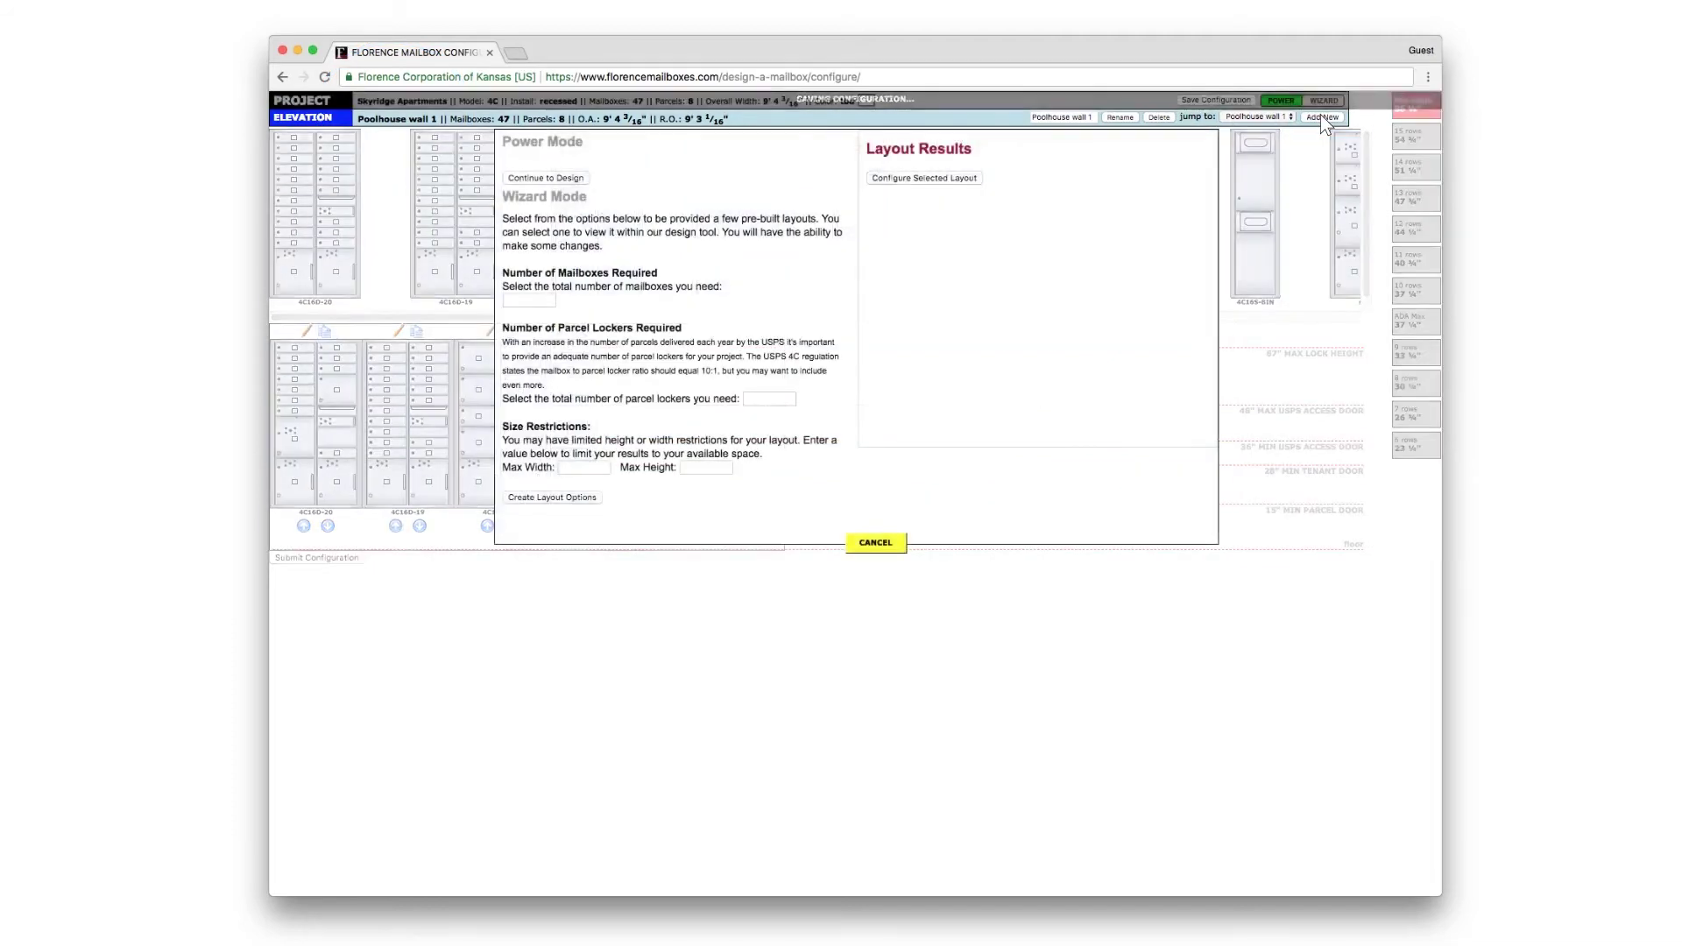
left_click(543, 178)
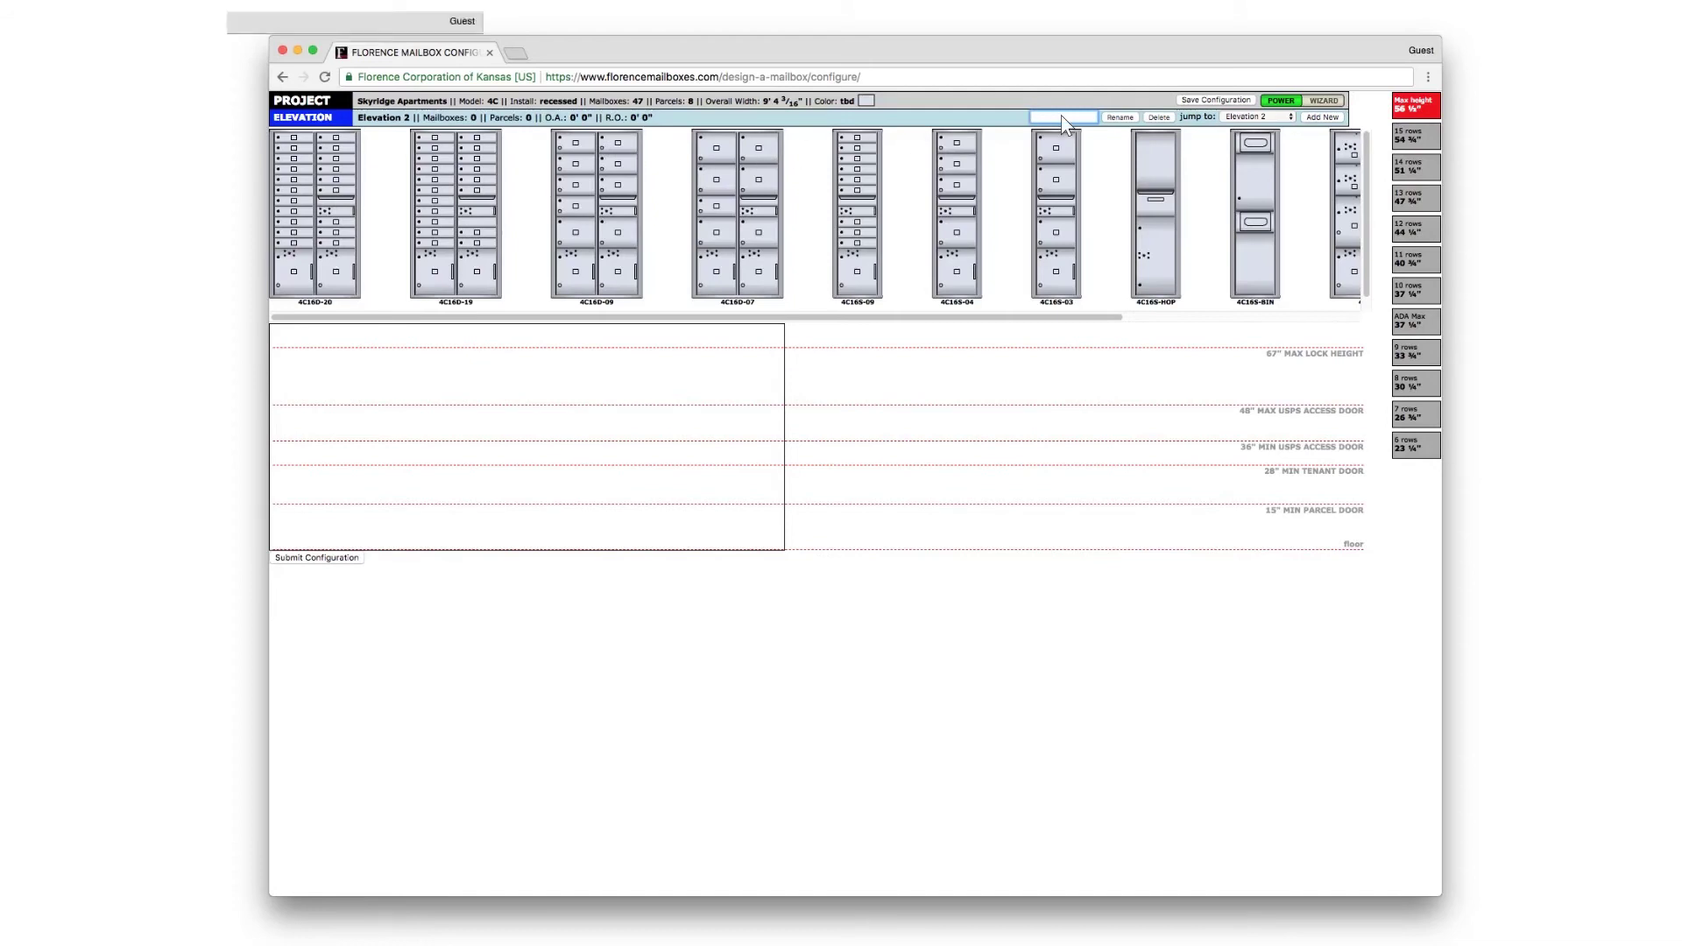
type("Pool")
type("house wall 2")
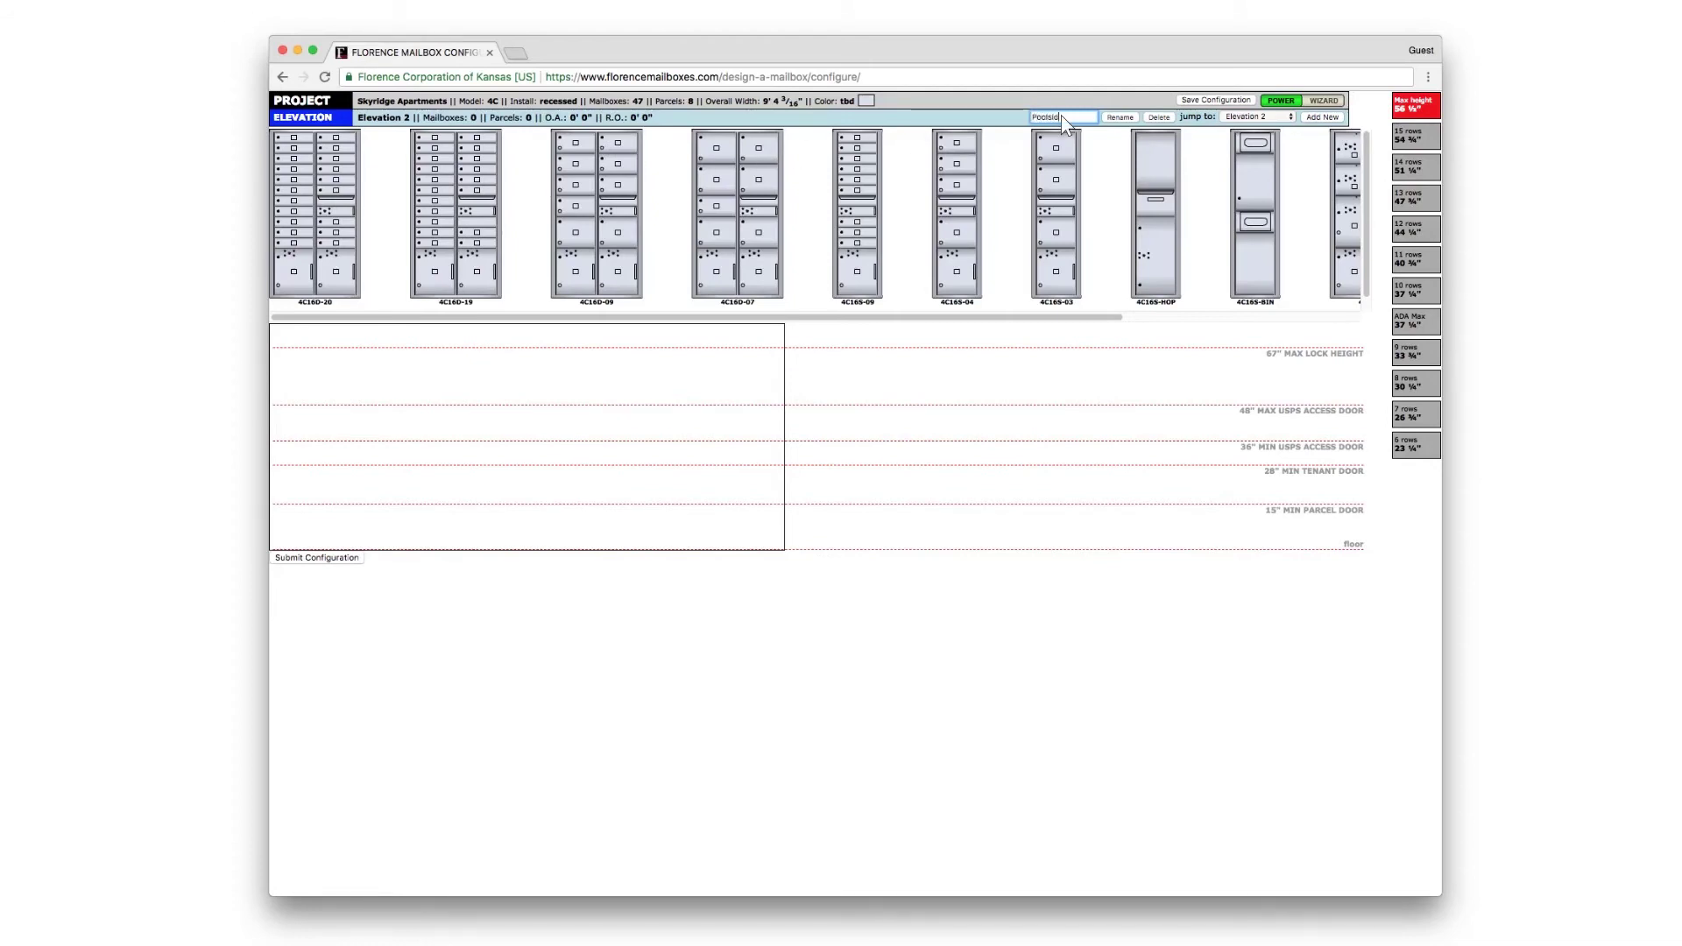
key("Return")
Step: Place units 4C16D-20, 4C16D-19 and 4C16D-09 on Poolhouse wall 2
left_click_drag(320, 175, 324, 376)
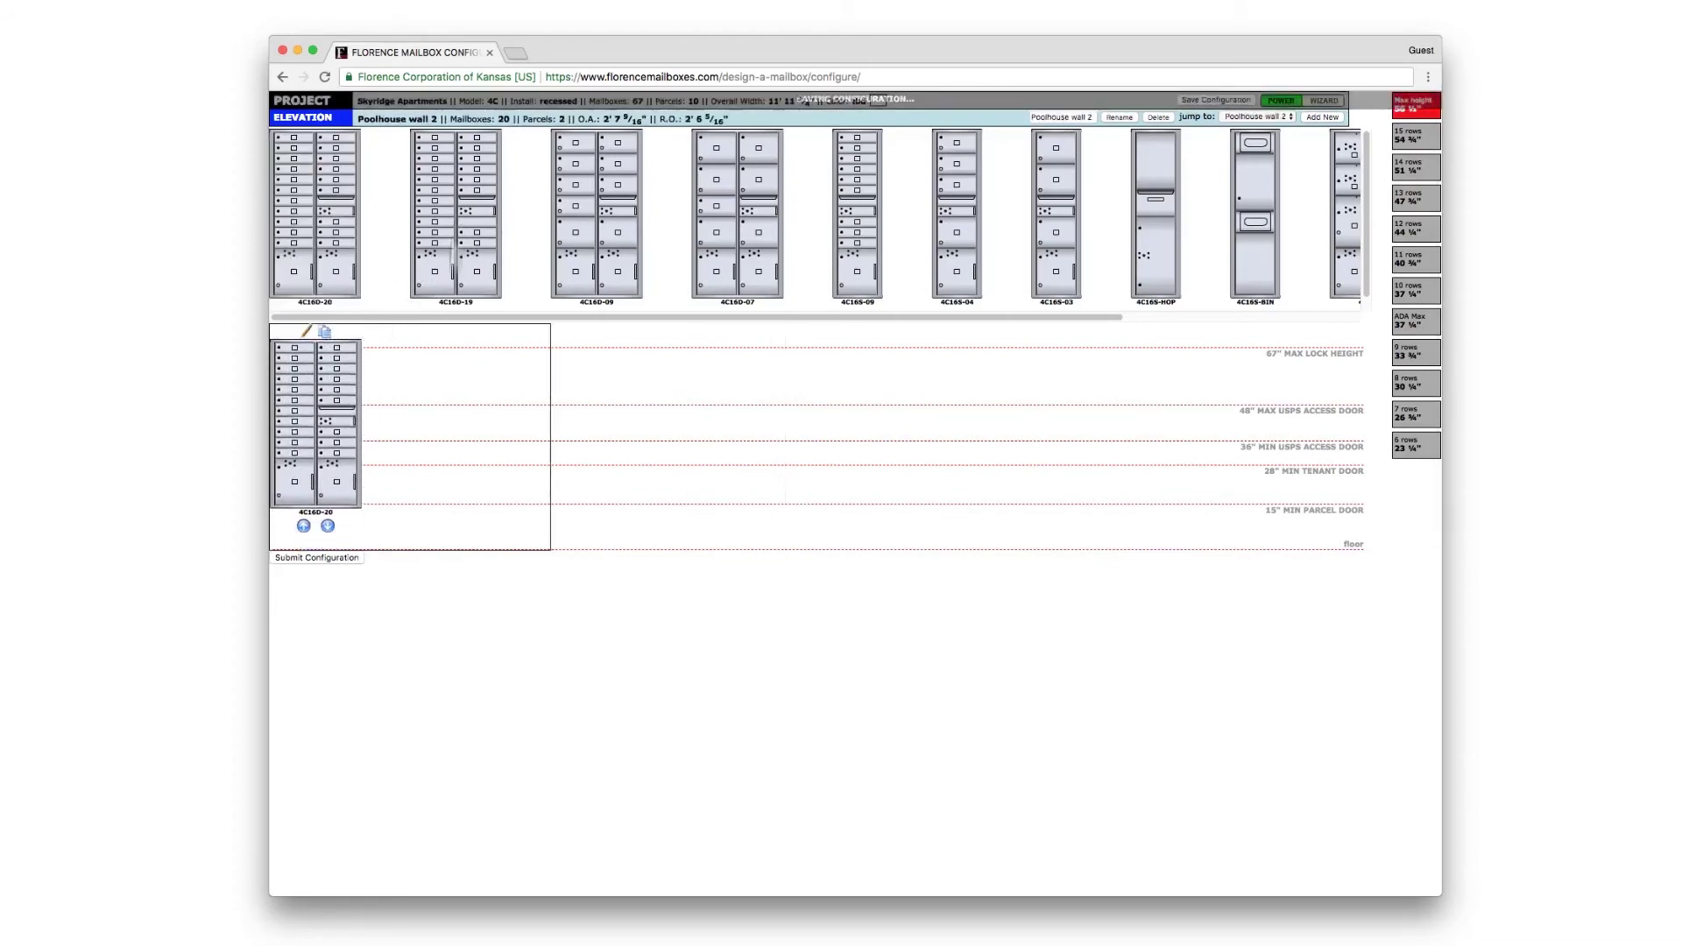
left_click_drag(456, 219, 412, 386)
left_click_drag(589, 221, 567, 438)
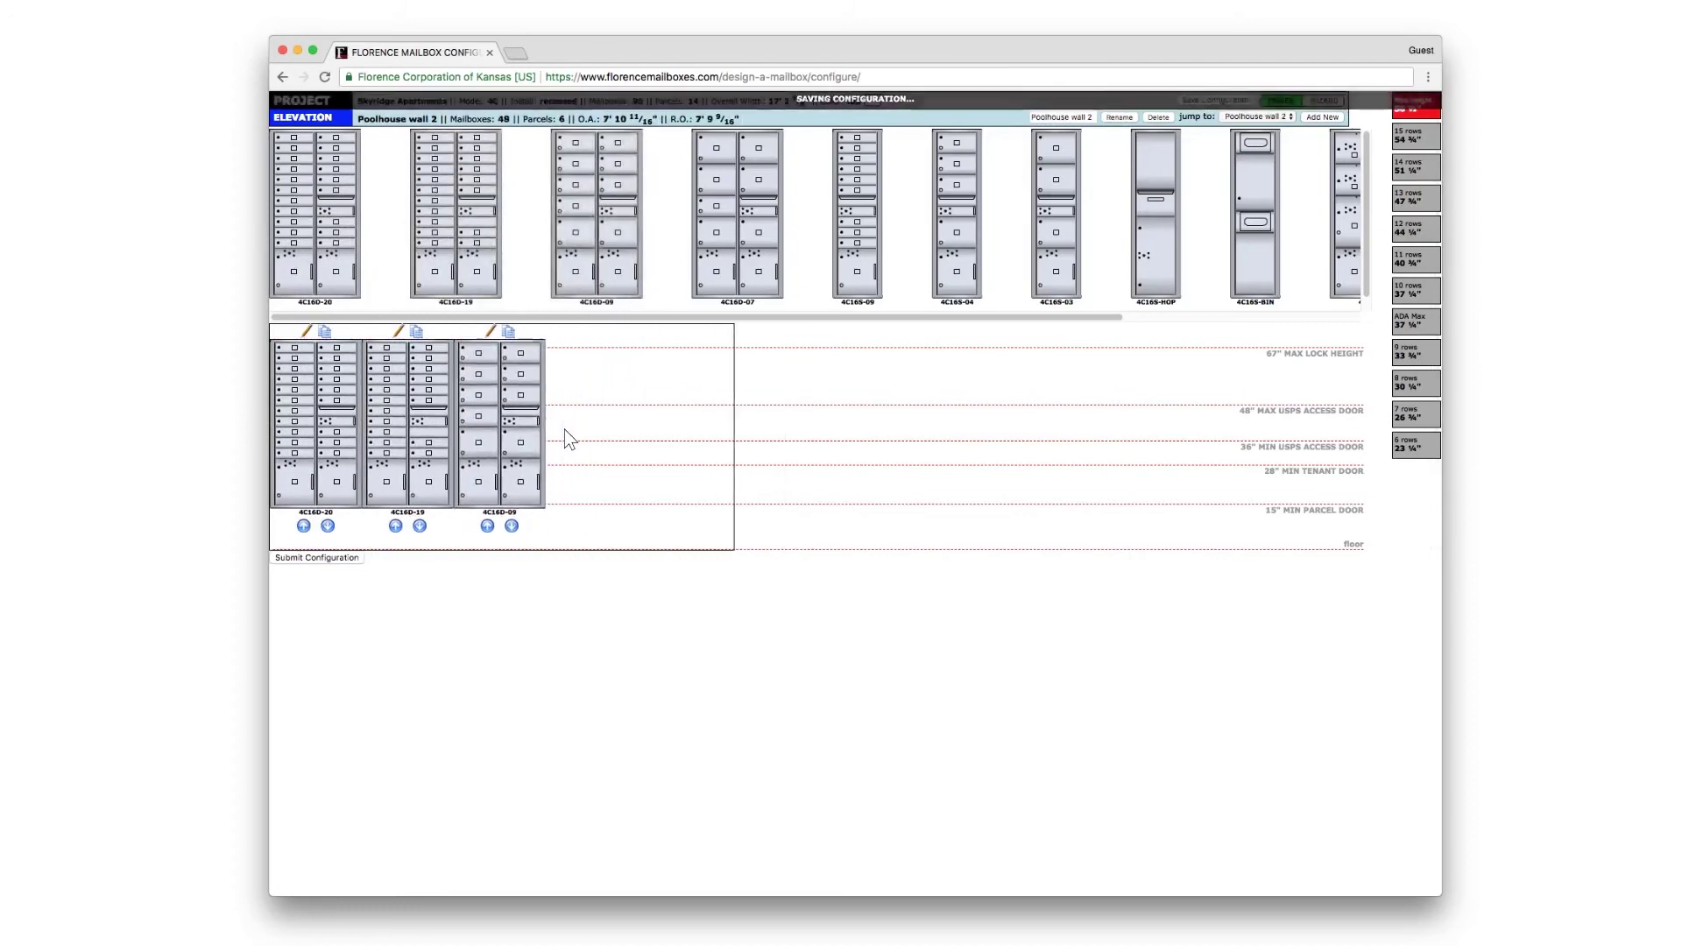
left_click(400, 333)
Step: Put a larger tenant door in 4C16D-19's right column, then save and submit the configuration
mouse_move(907, 398)
left_mouse_down()
mouse_move(595, 470)
mouse_move(644, 419)
left_mouse_up()
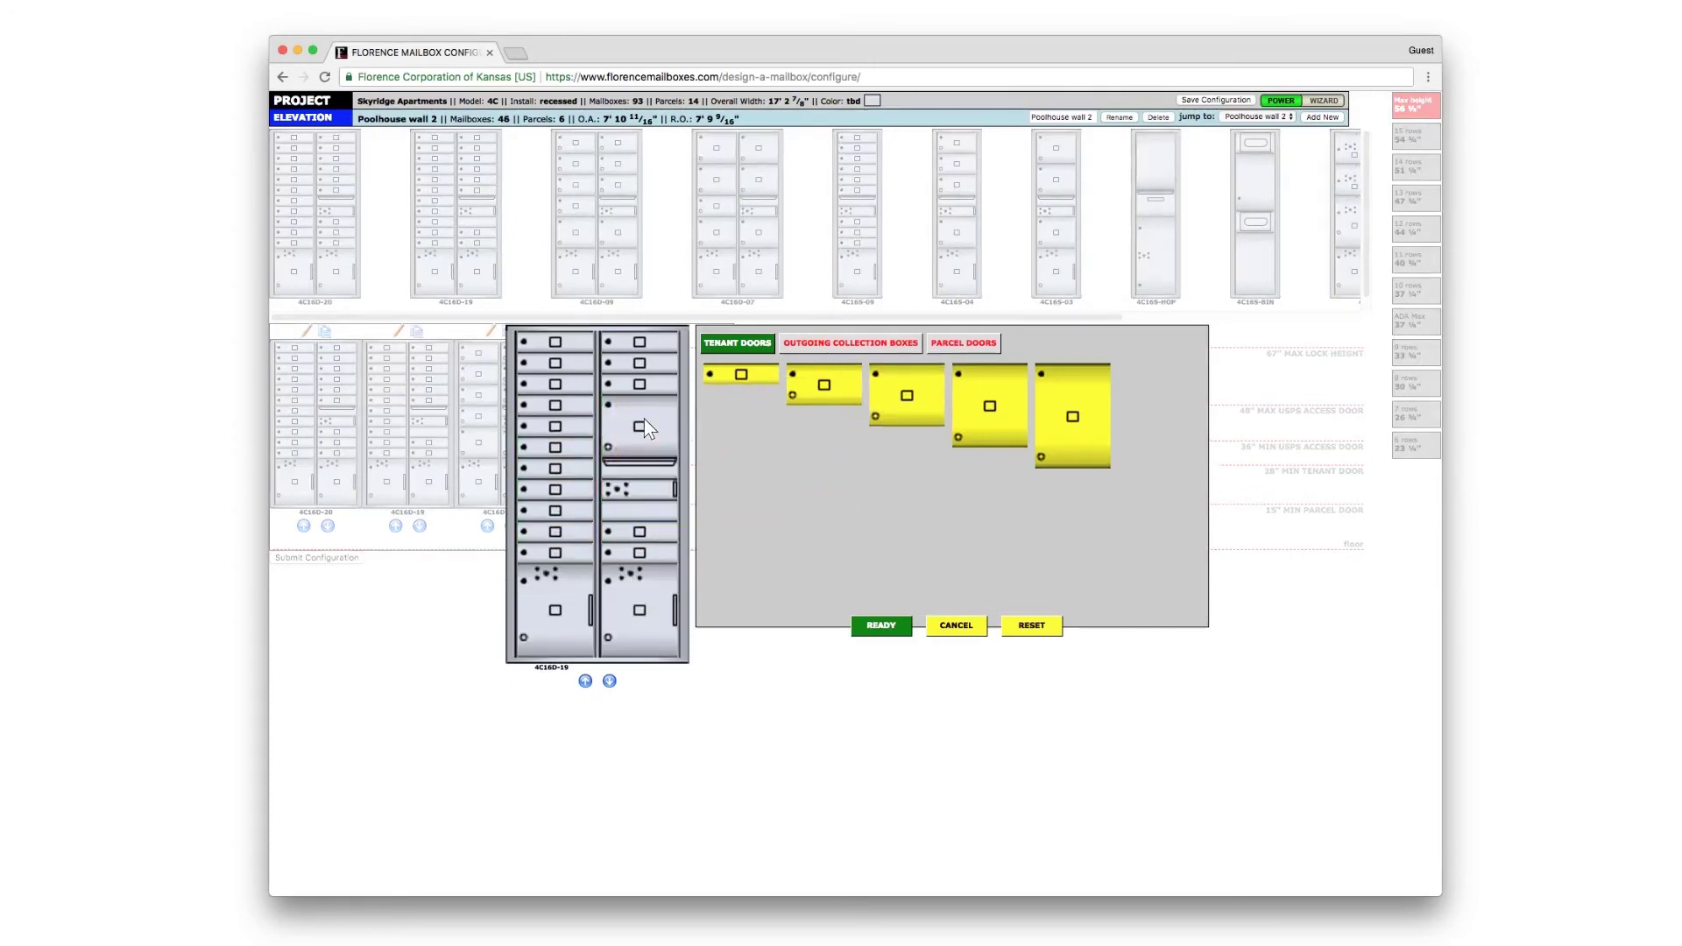
left_click(882, 627)
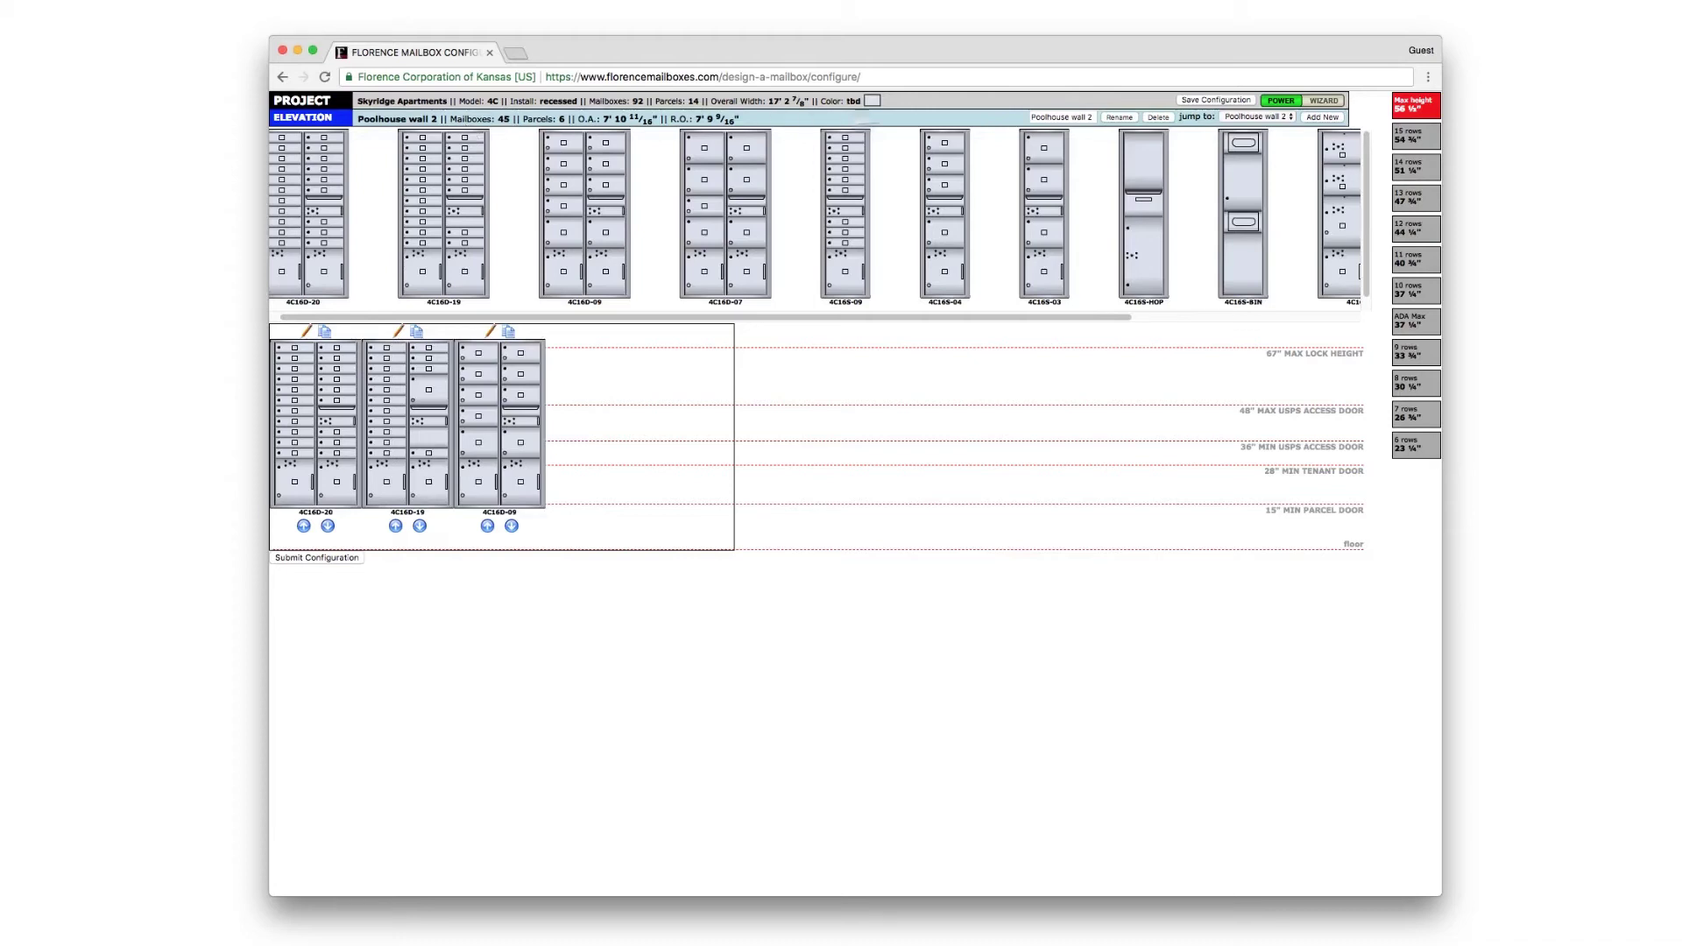
left_click(1216, 100)
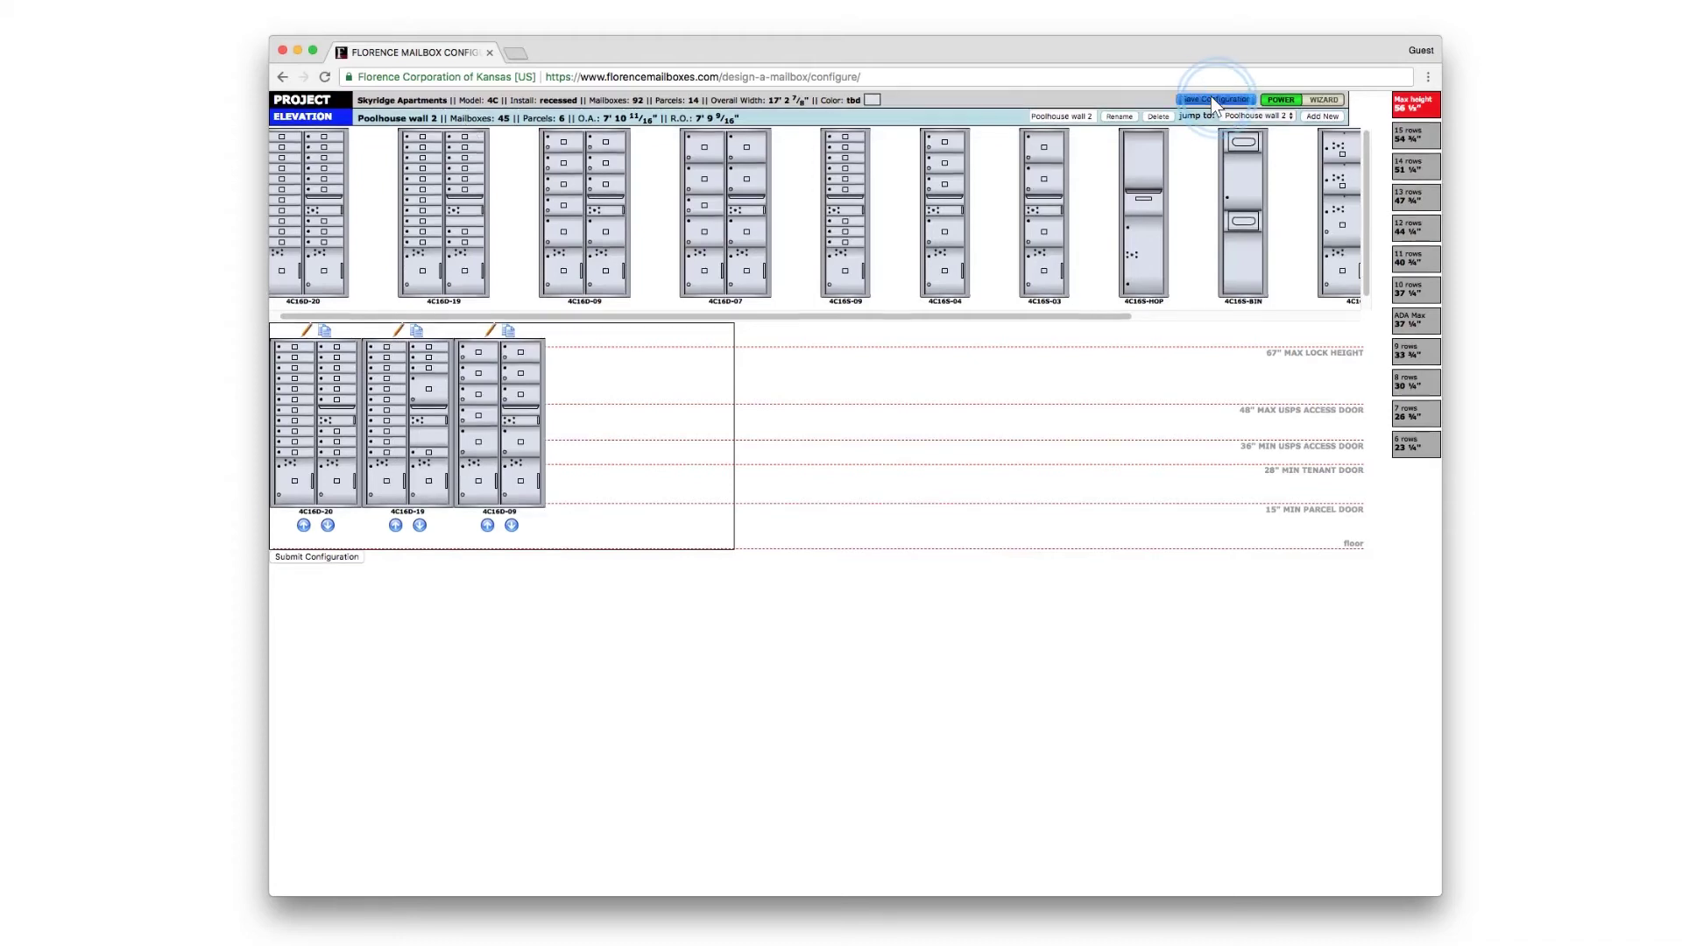
left_click(316, 558)
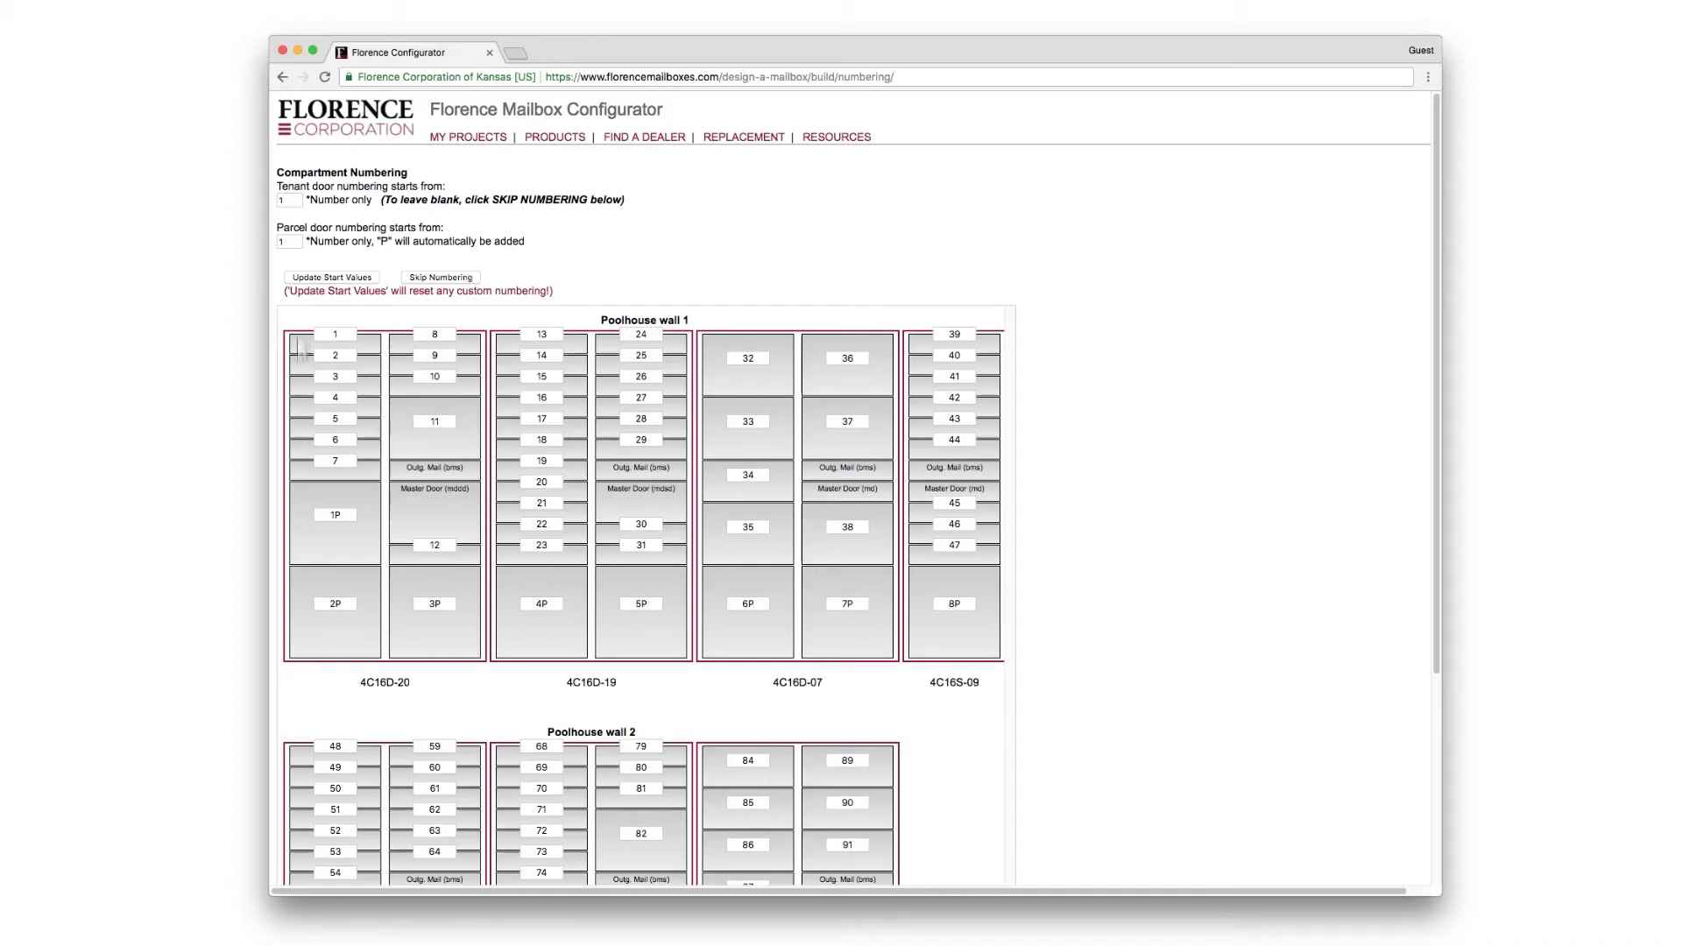
Step: Renumber all compartments with a tenant door starting number of 101
left_click(293, 201)
key("Tab")
left_click(332, 277)
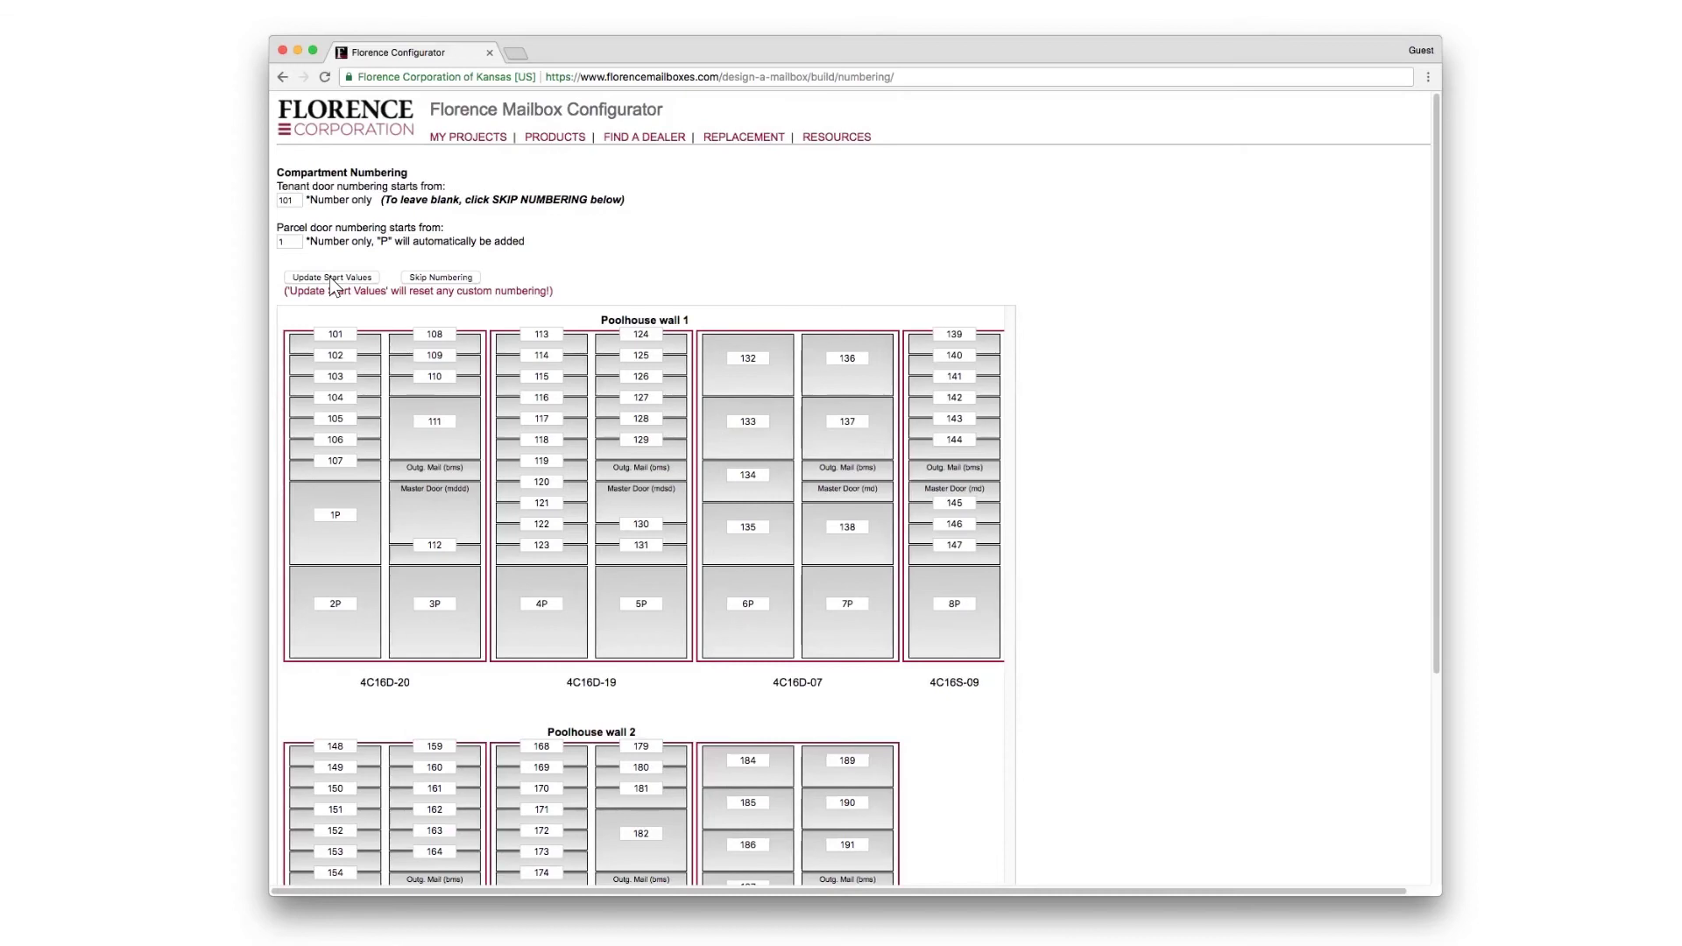
Step: Edit compartment number 102 by removing its last digit, reviewing the numbers below
scroll(330, 383, "down", 5)
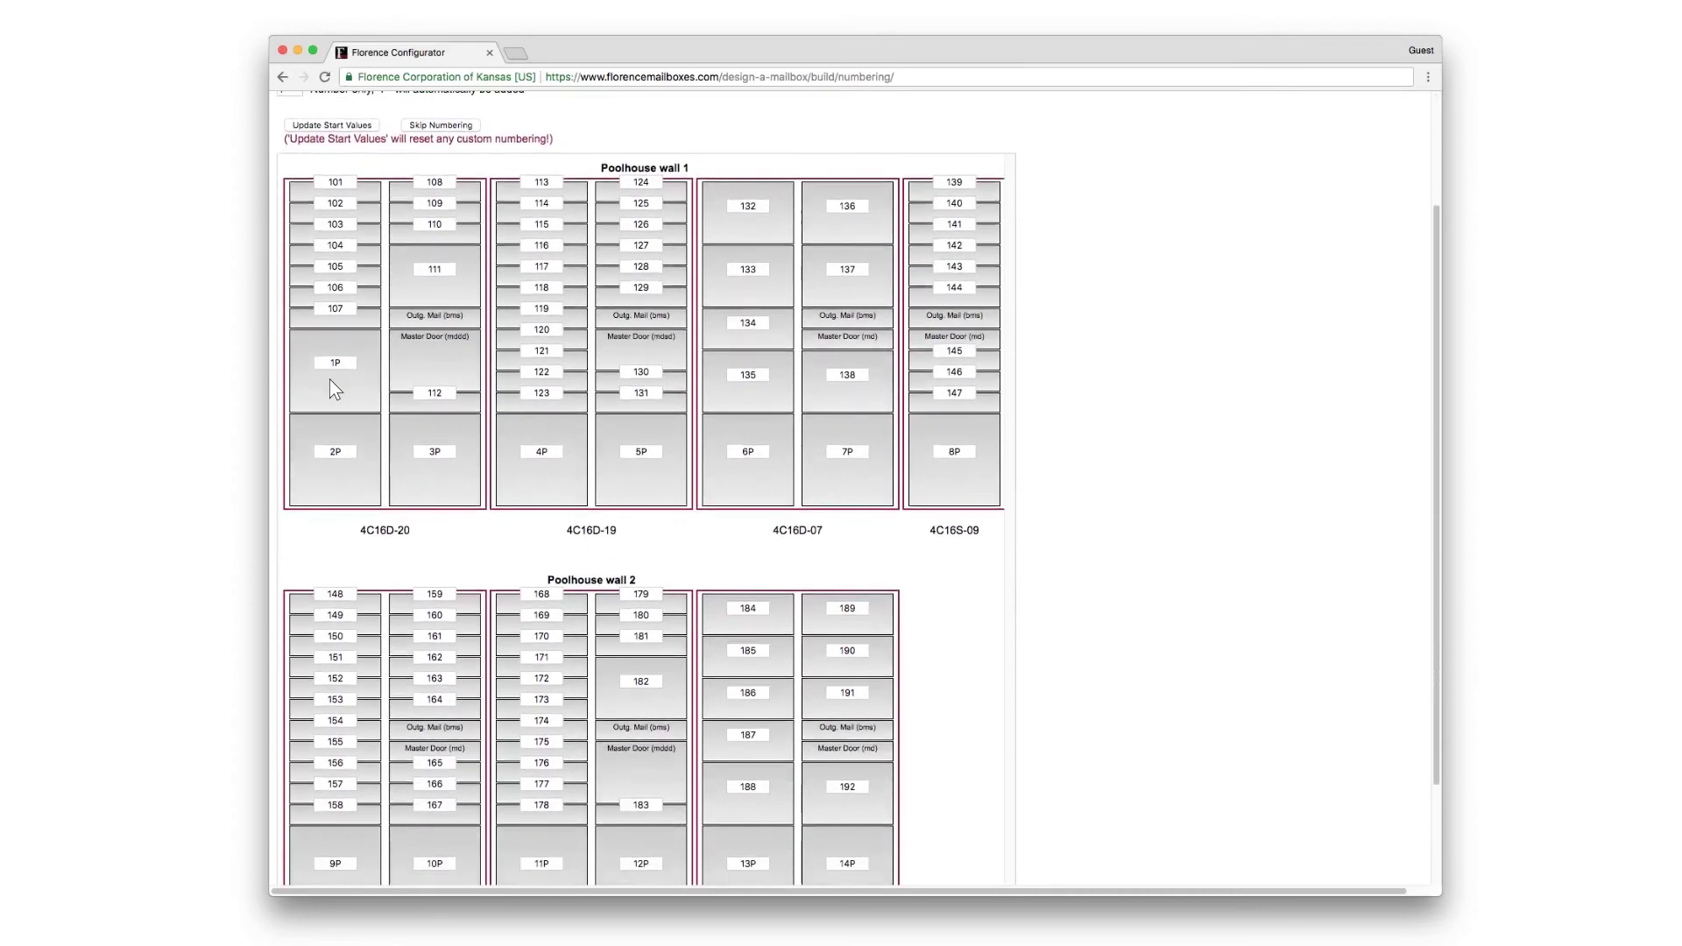
left_click(331, 205)
key("BackSpace")
key("Tab")
scroll(331, 355, "down", 5)
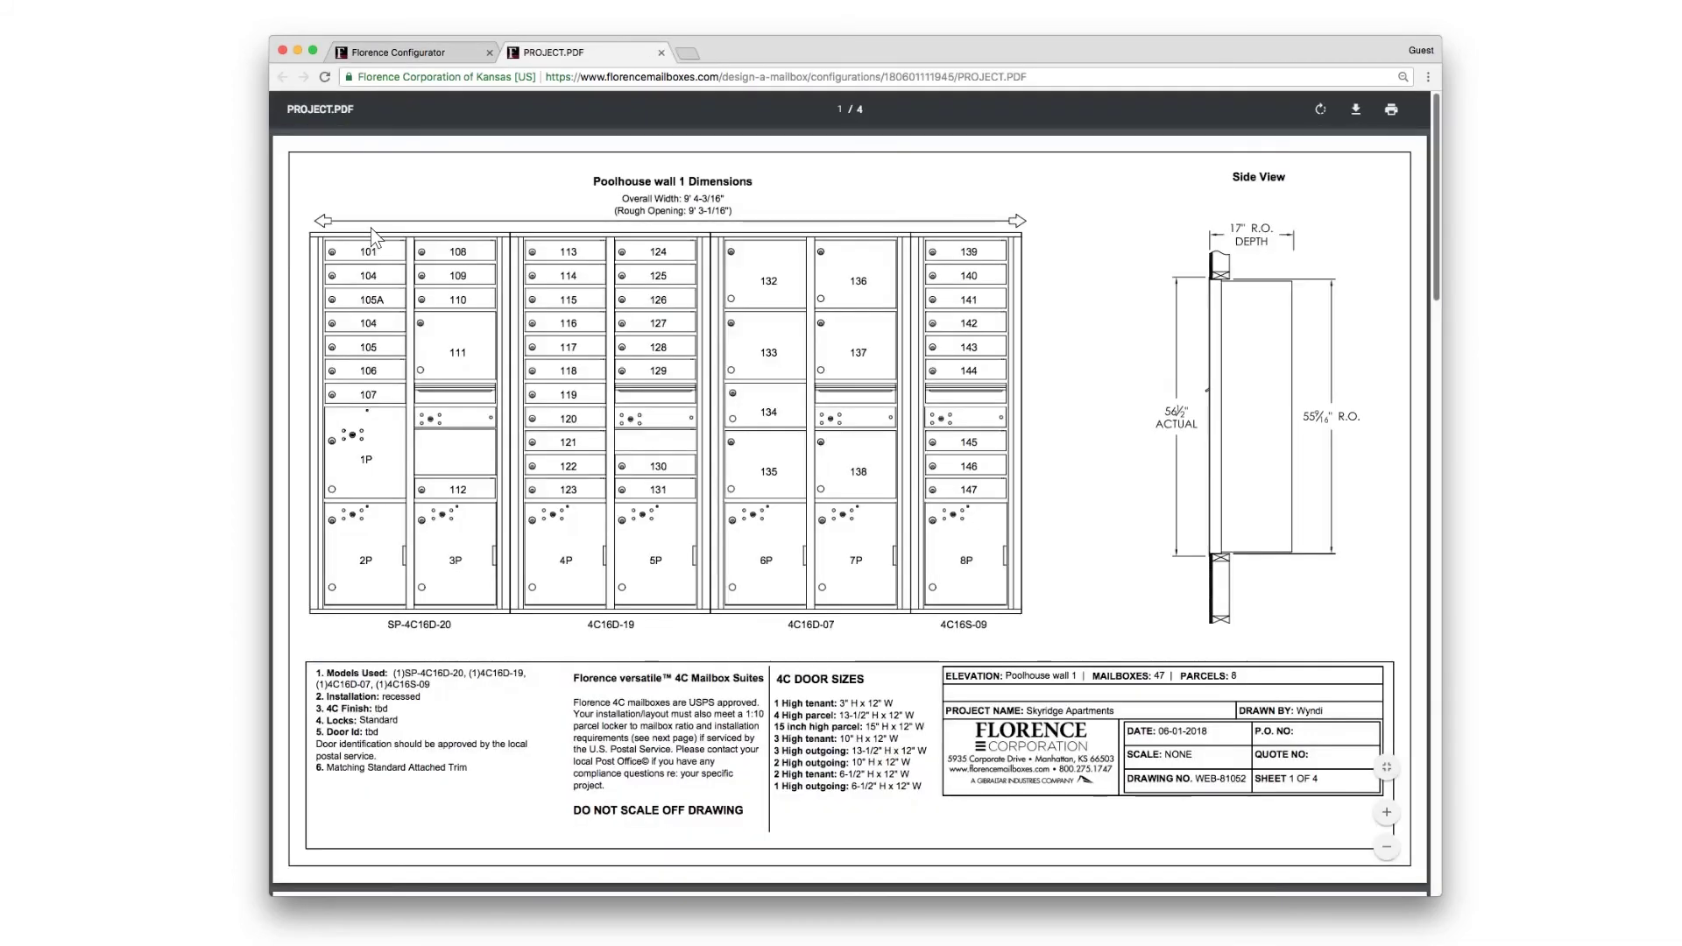
Step: Review all four shop drawing pages down to the 92-mailbox, 14-parcel summary
scroll(372, 236, "down", 1)
scroll(372, 237, "down", 5)
scroll(373, 237, "down", 3)
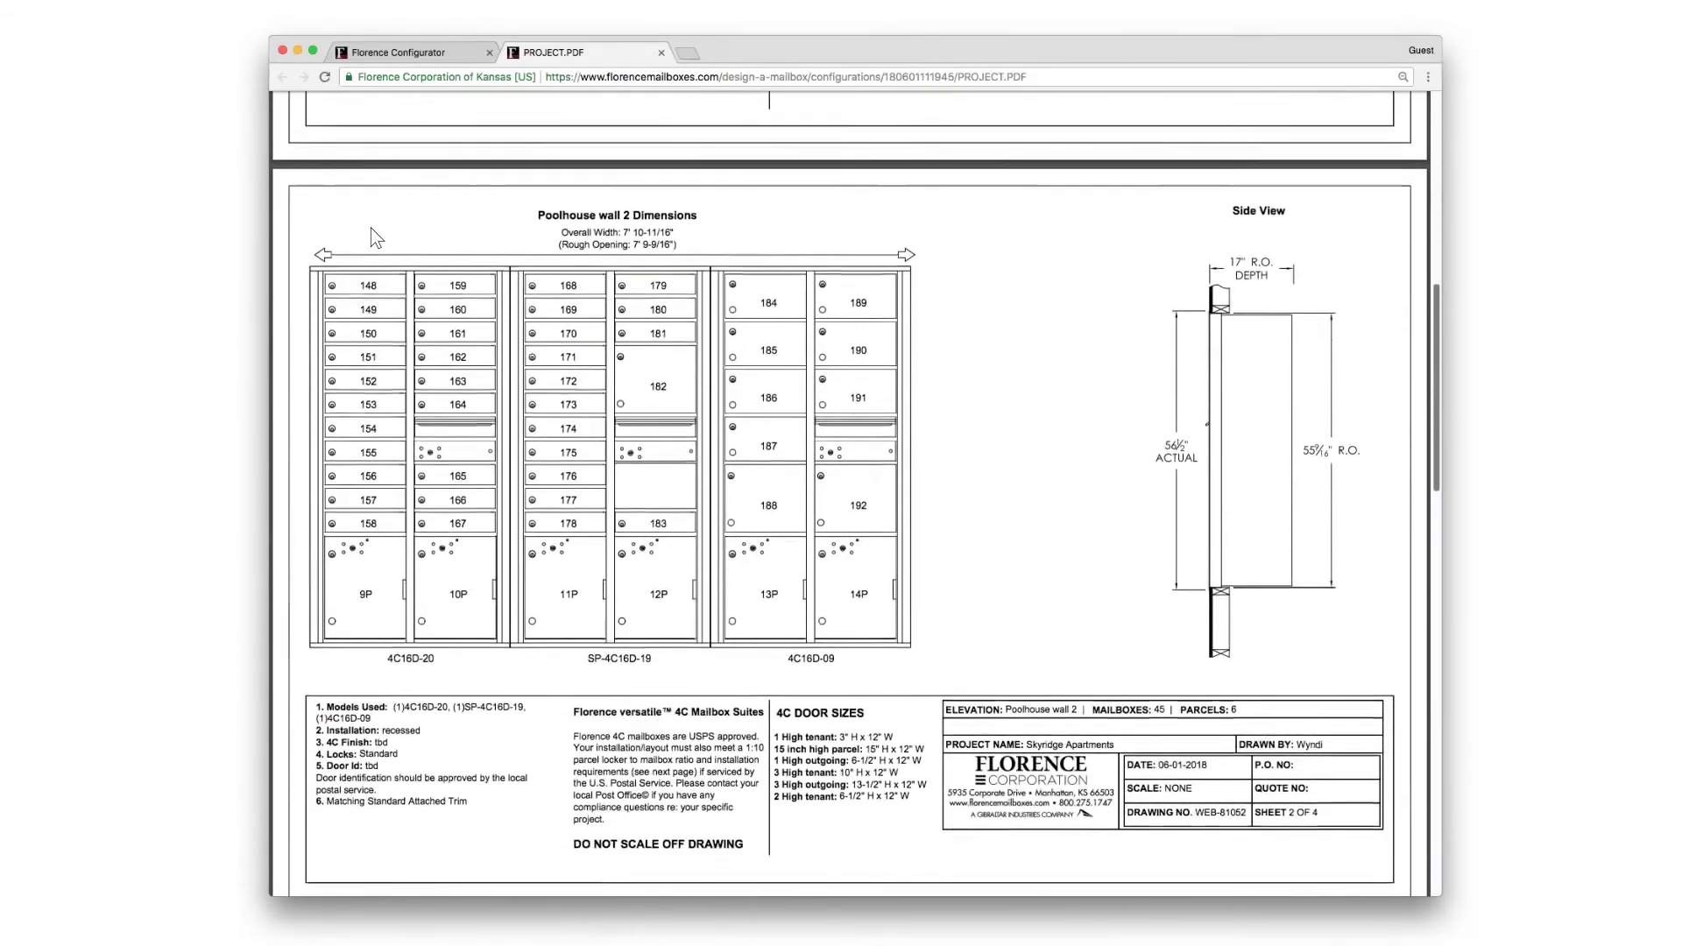
scroll(375, 236, "down", 1)
scroll(376, 236, "down", 1)
scroll(376, 237, "down", 5)
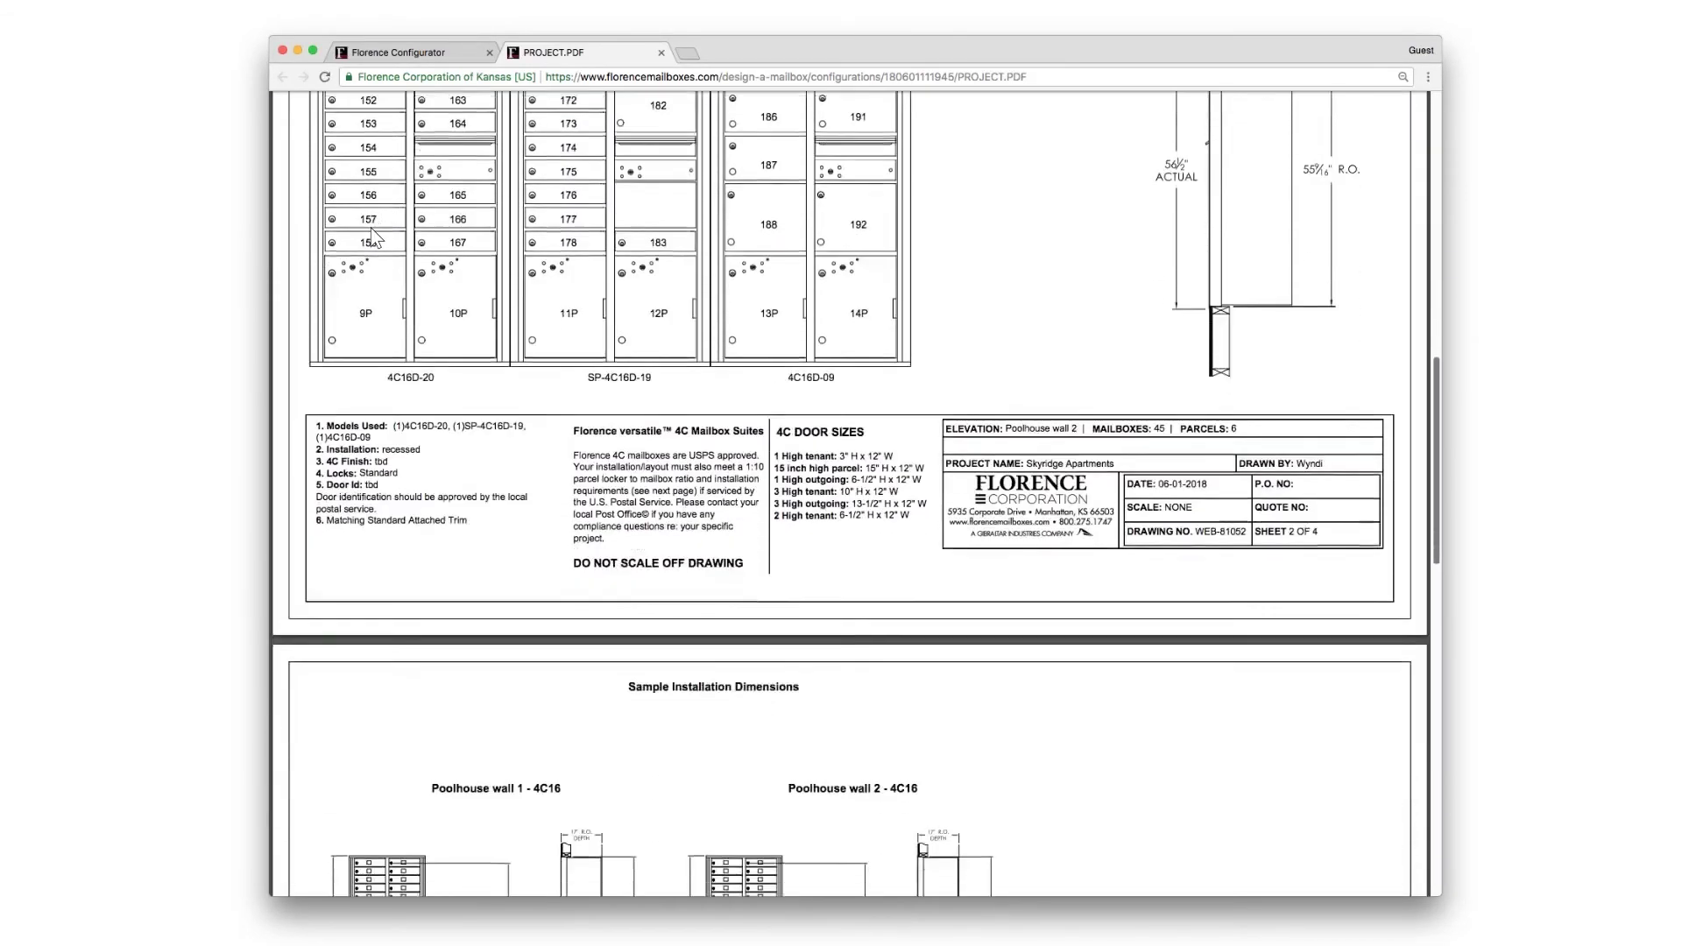
scroll(375, 237, "down", 3)
scroll(375, 236, "down", 1)
scroll(375, 237, "down", 3)
scroll(375, 237, "down", 4)
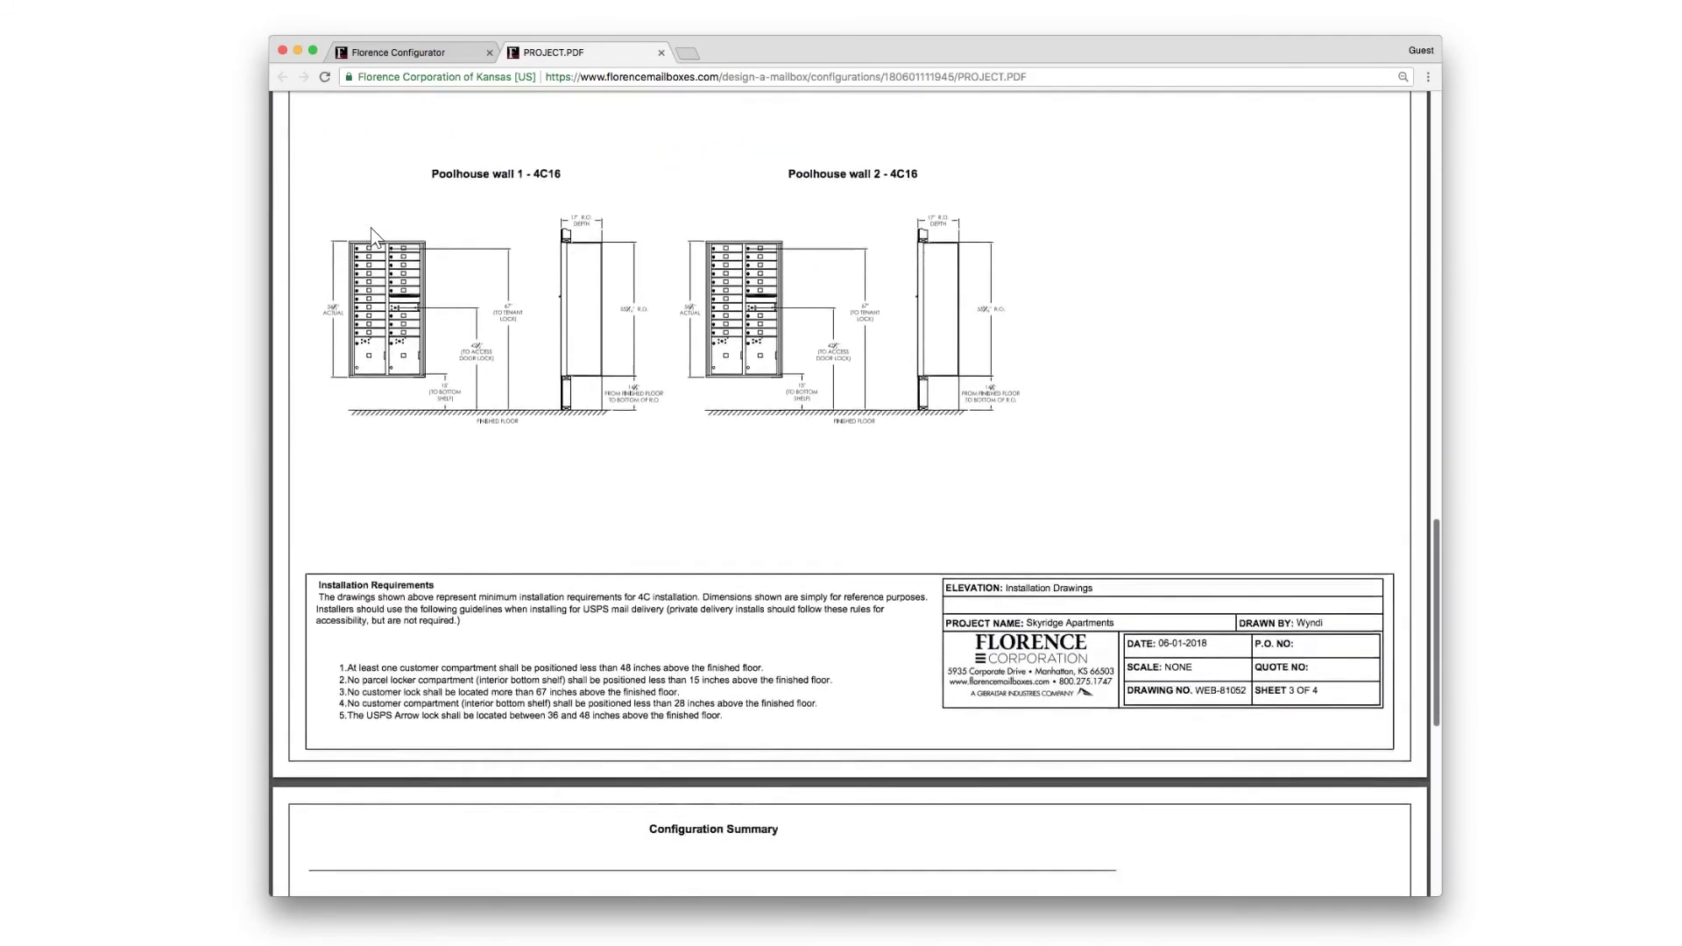
scroll(375, 237, "down", 6)
scroll(375, 237, "down", 4)
scroll(375, 237, "down", 2)
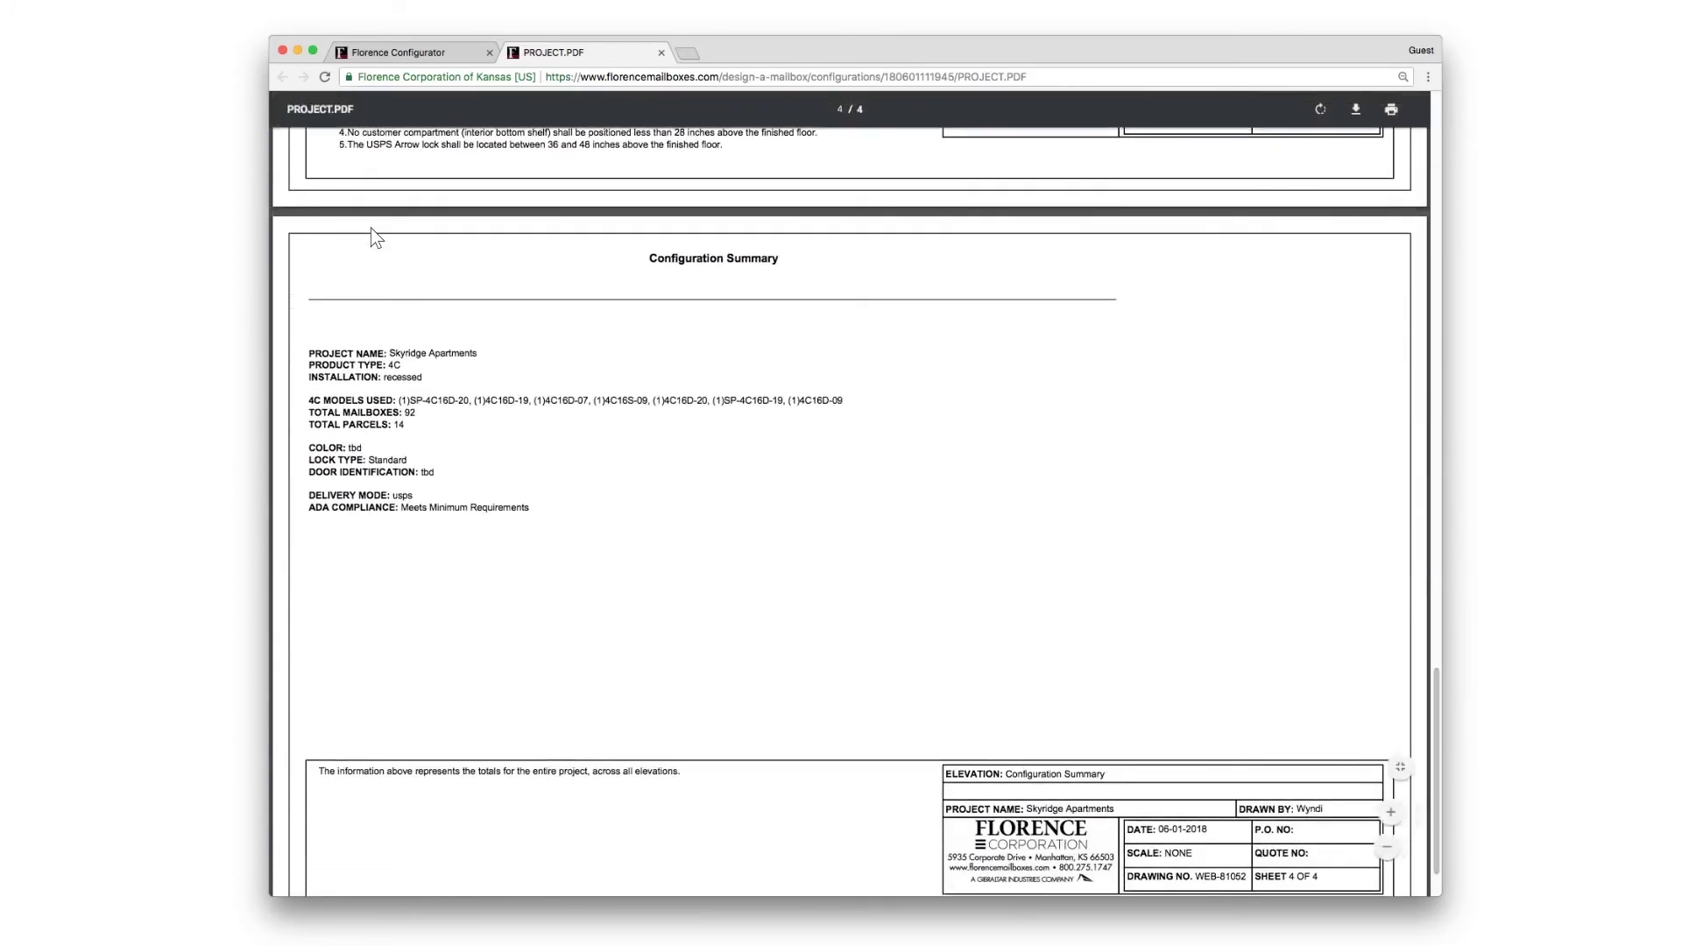
key("ctrl+shift+Tab")
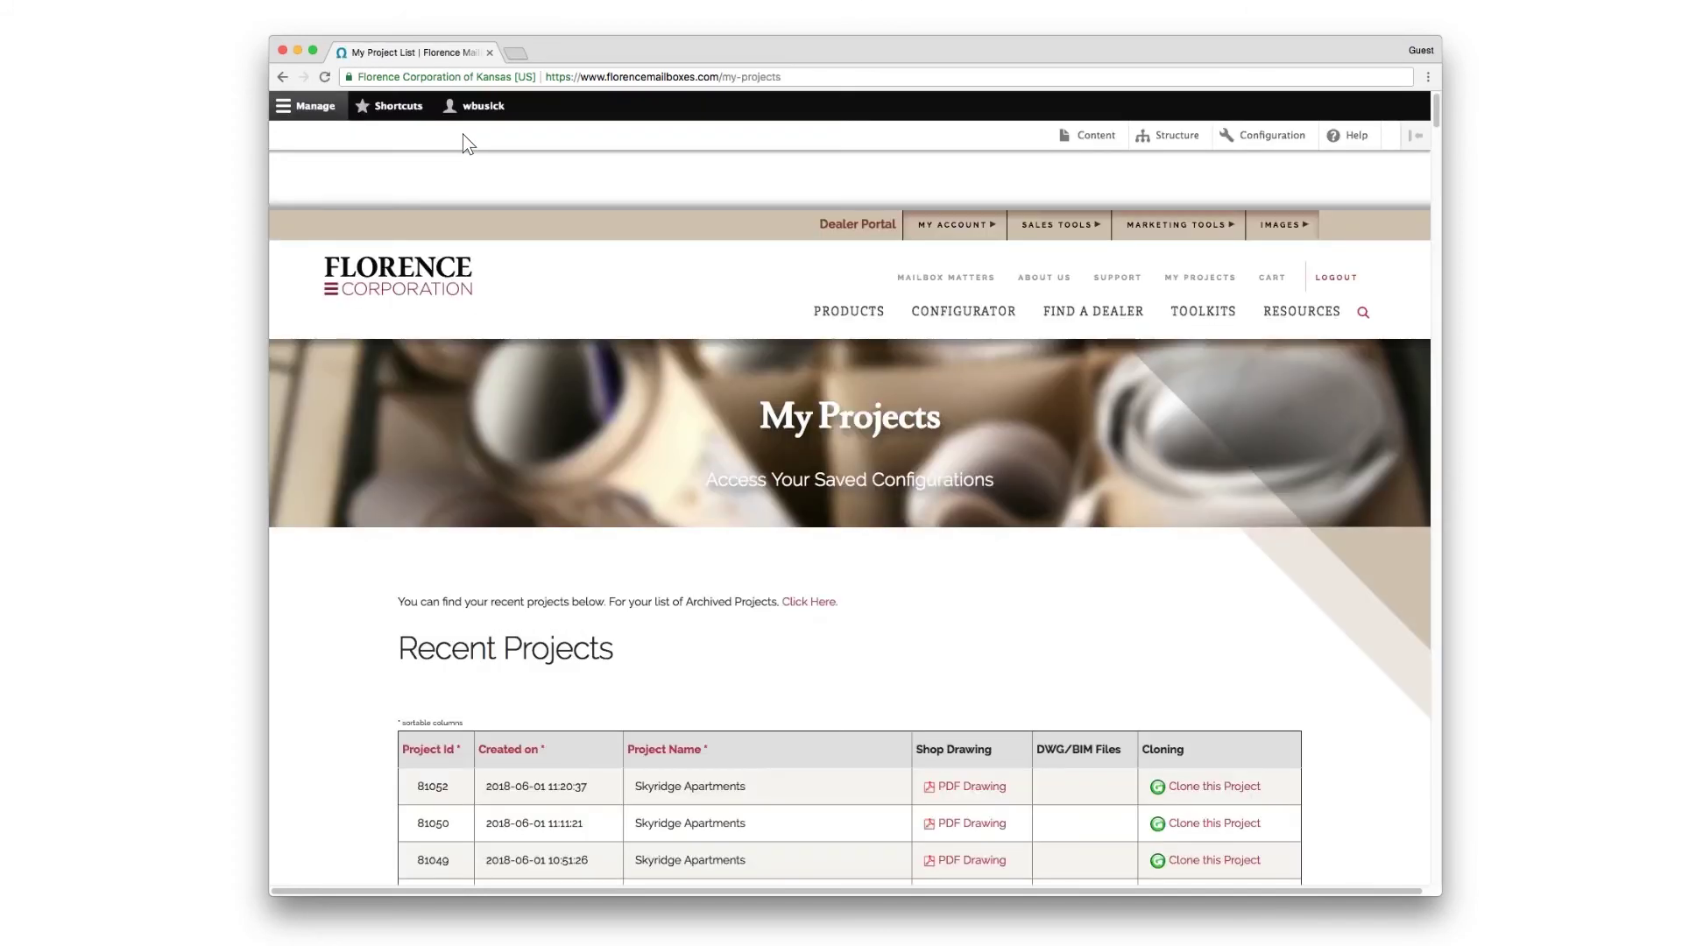
Step: Open project 81052's PDF shop drawing from Recent Projects, then clone that Skyridge Apartments project
scroll(467, 143, "down", 5)
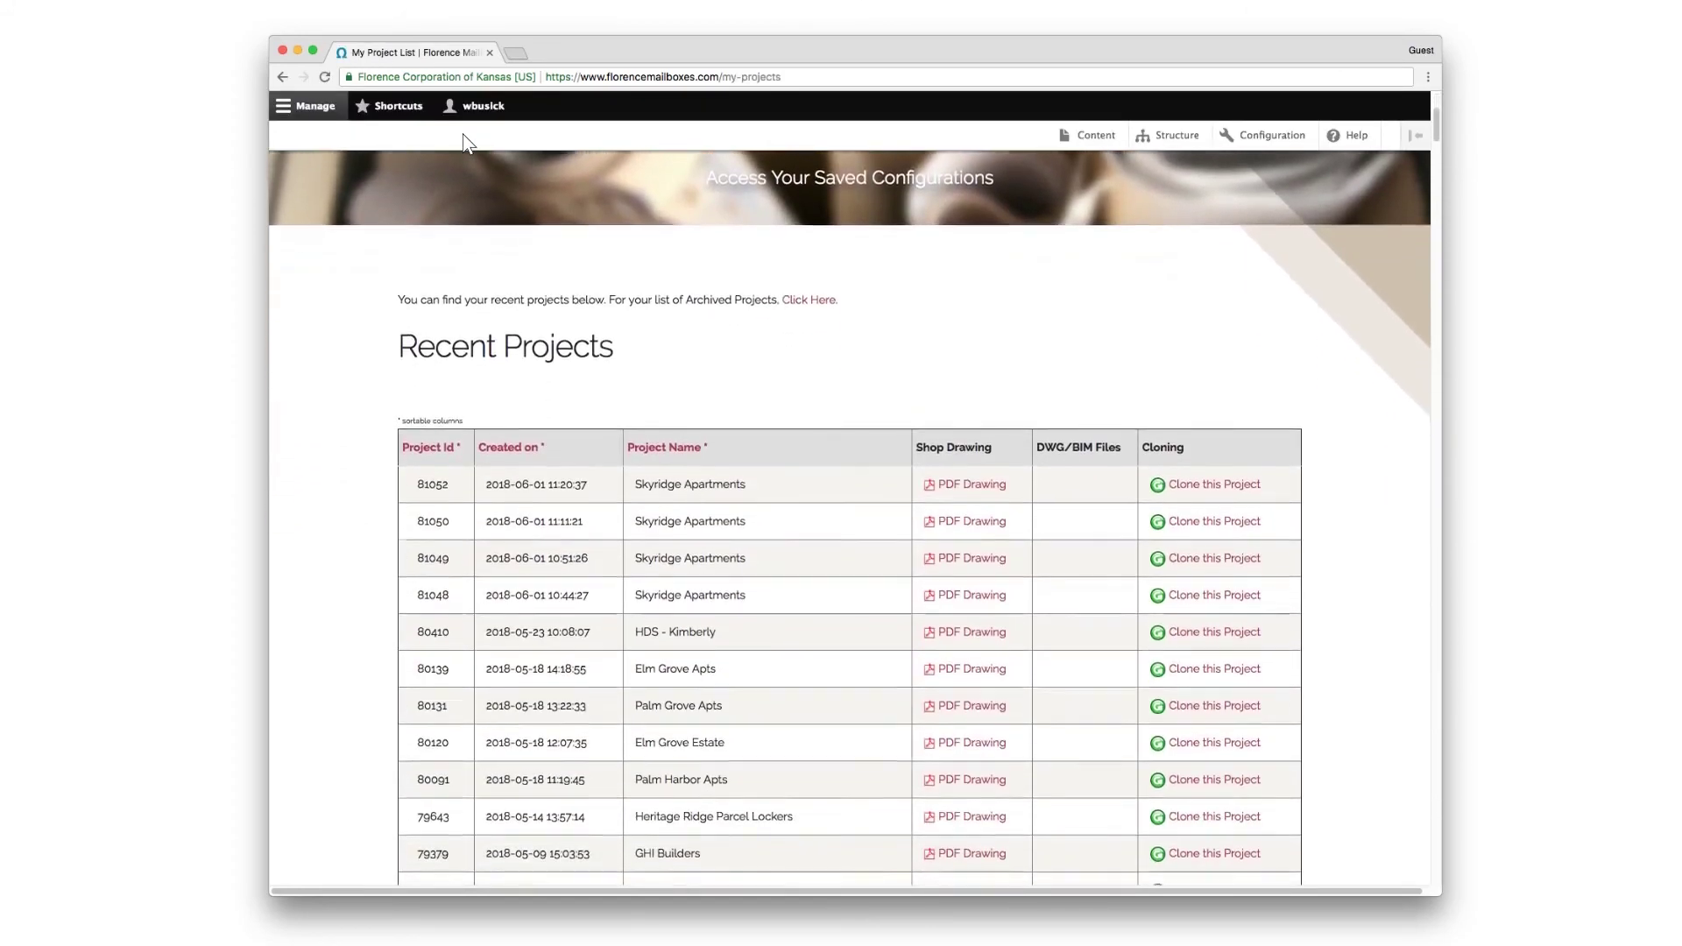
scroll(468, 143, "down", 3)
scroll(467, 143, "up", 5)
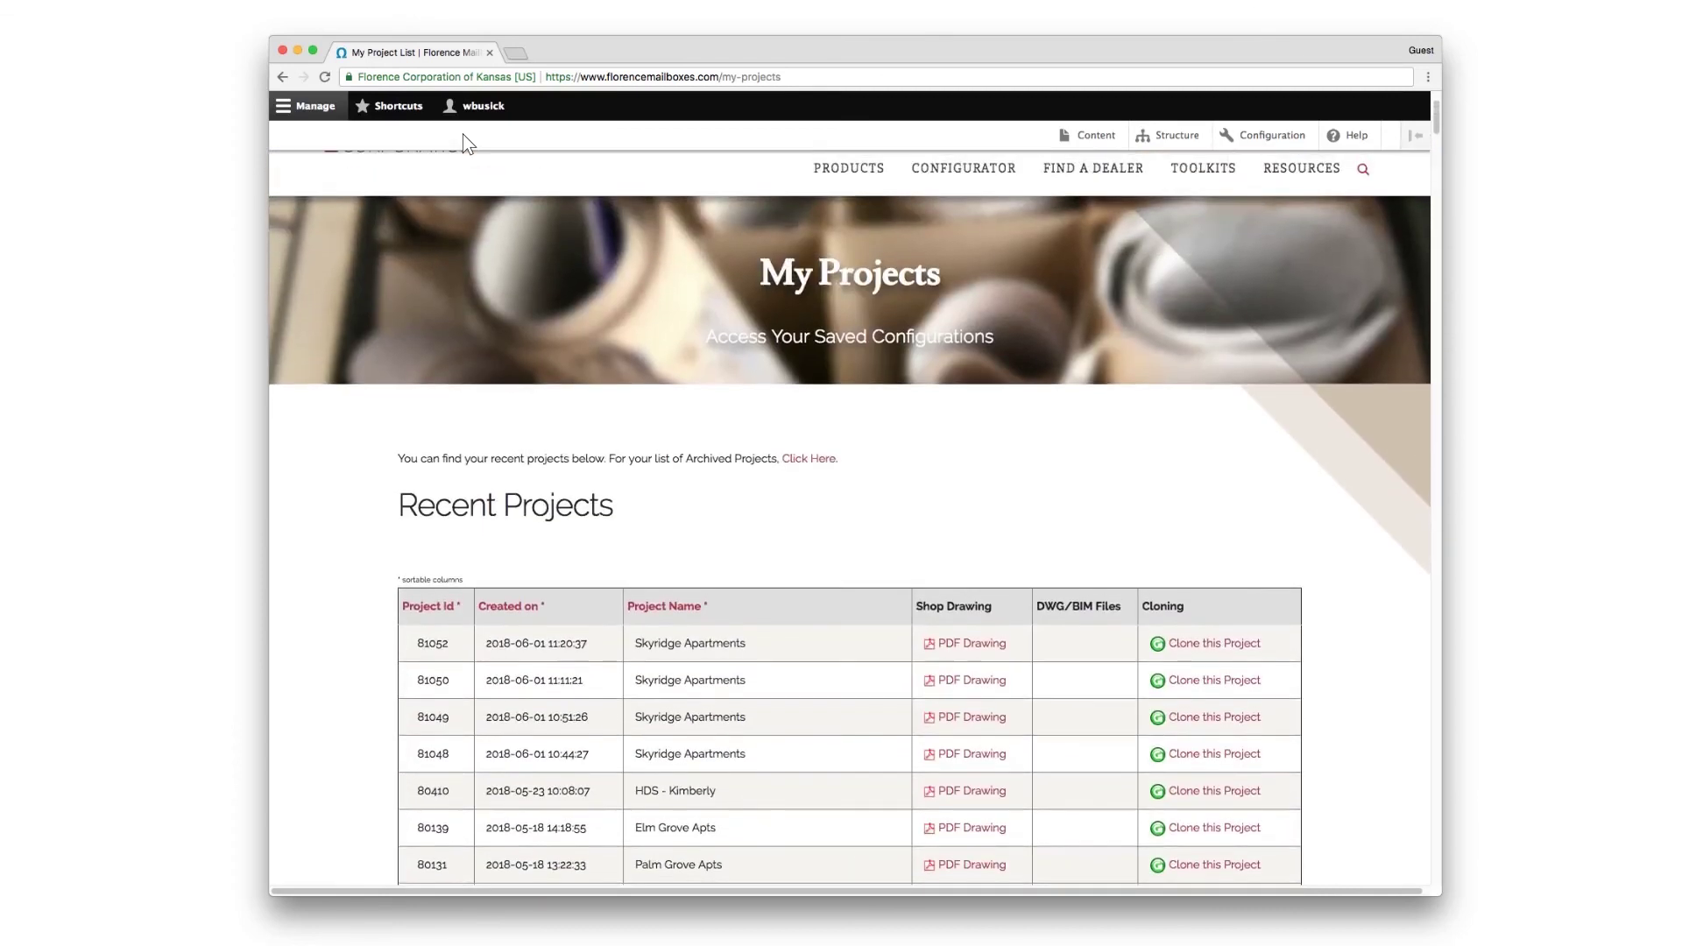
left_click(964, 648)
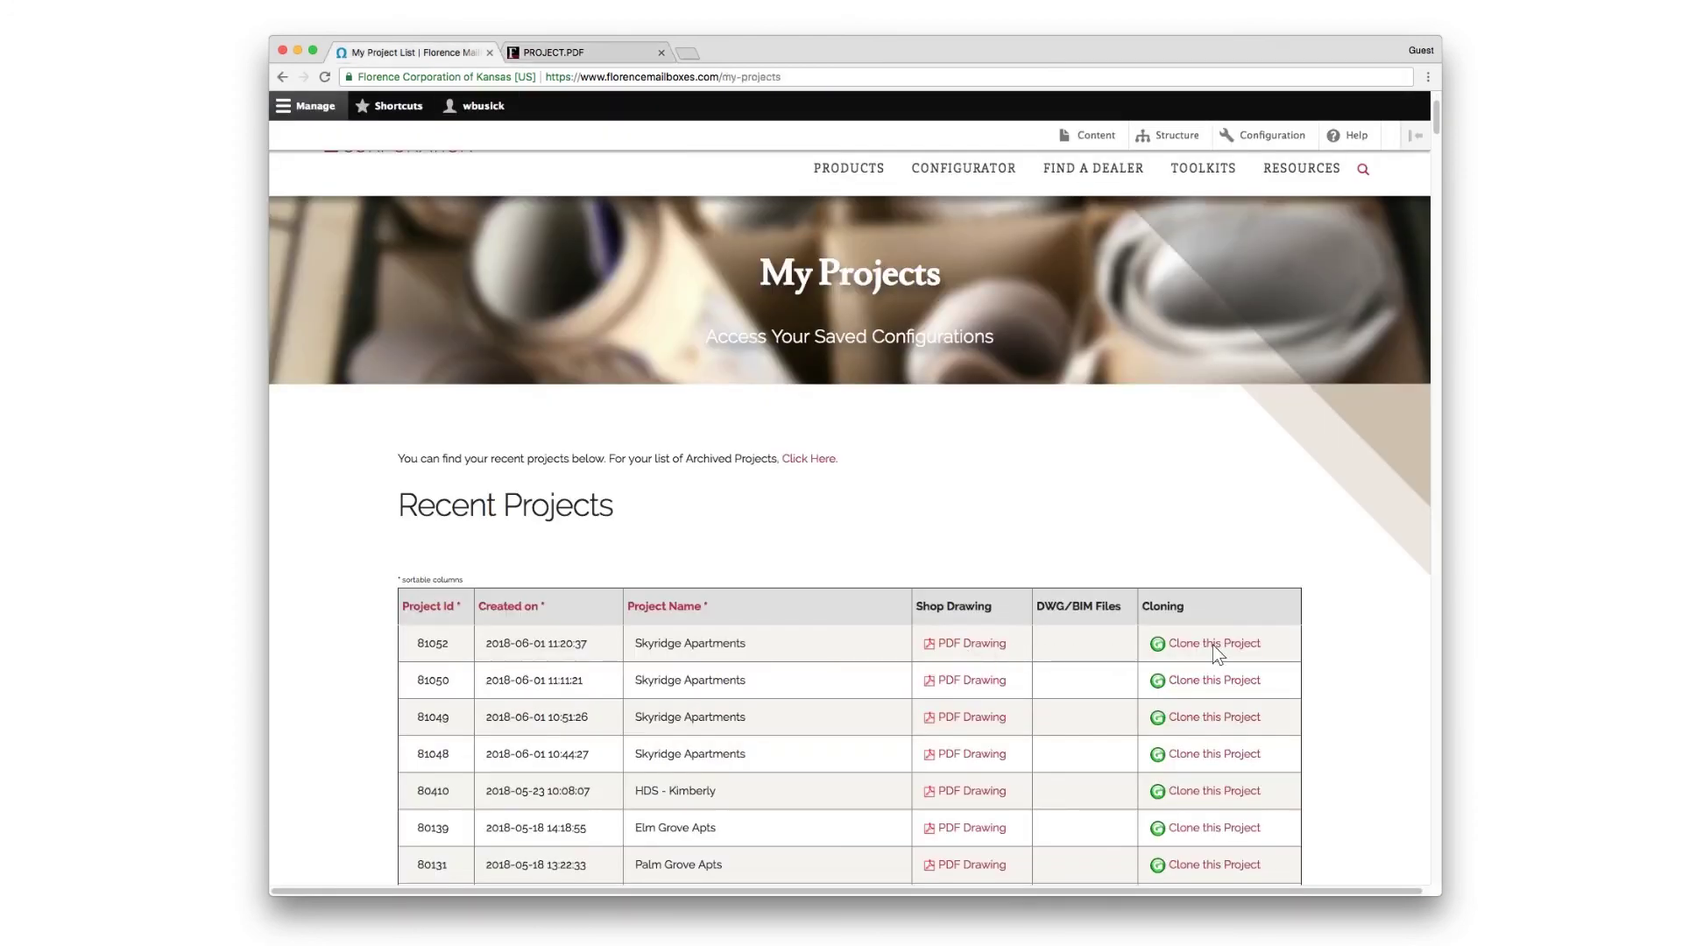
scroll(1218, 655, "down", 1)
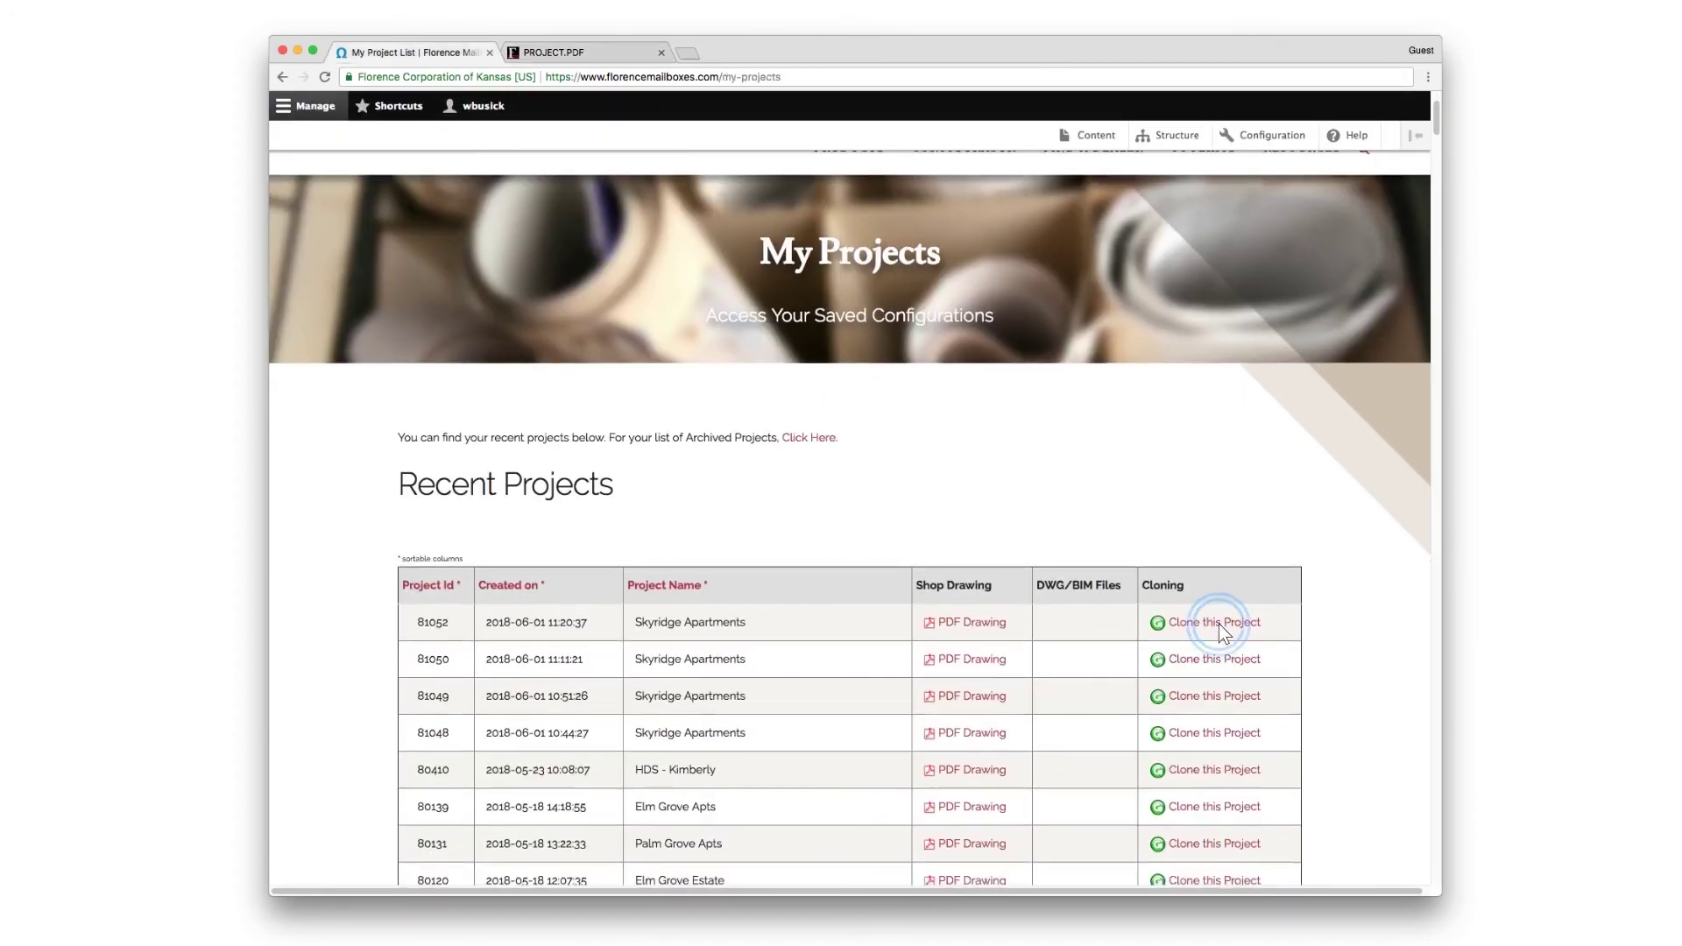
left_click(1218, 626)
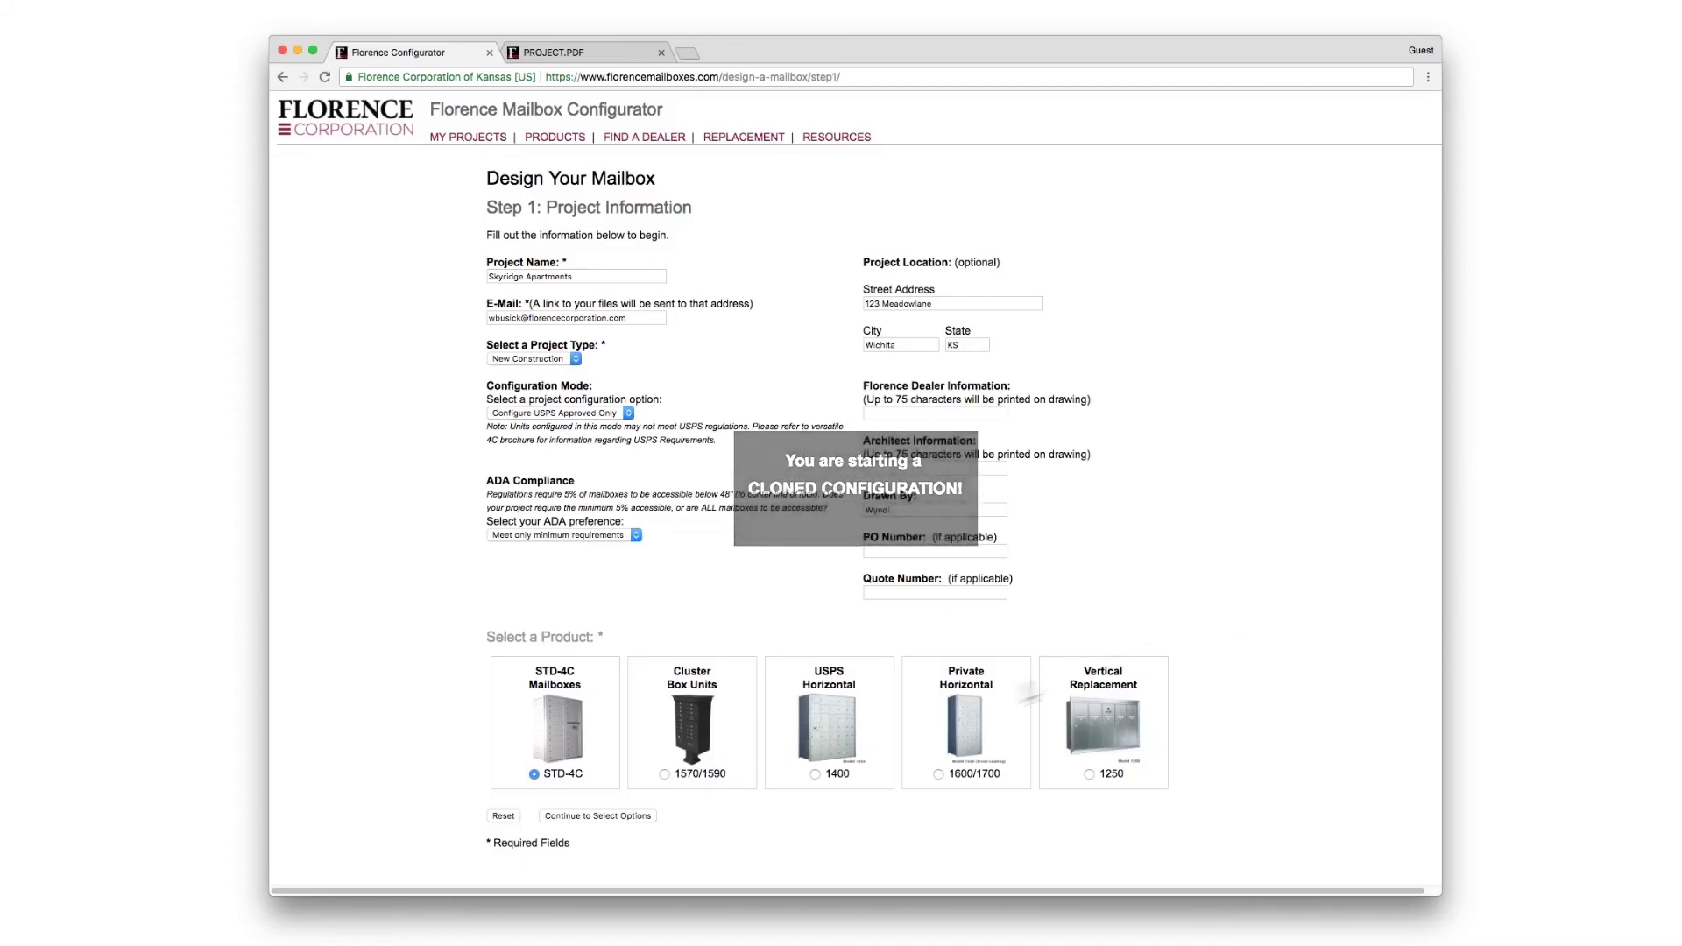
Step: Accept the prefilled Skyridge Apartments Step 1 details and advance to the product options step
left_click(599, 816)
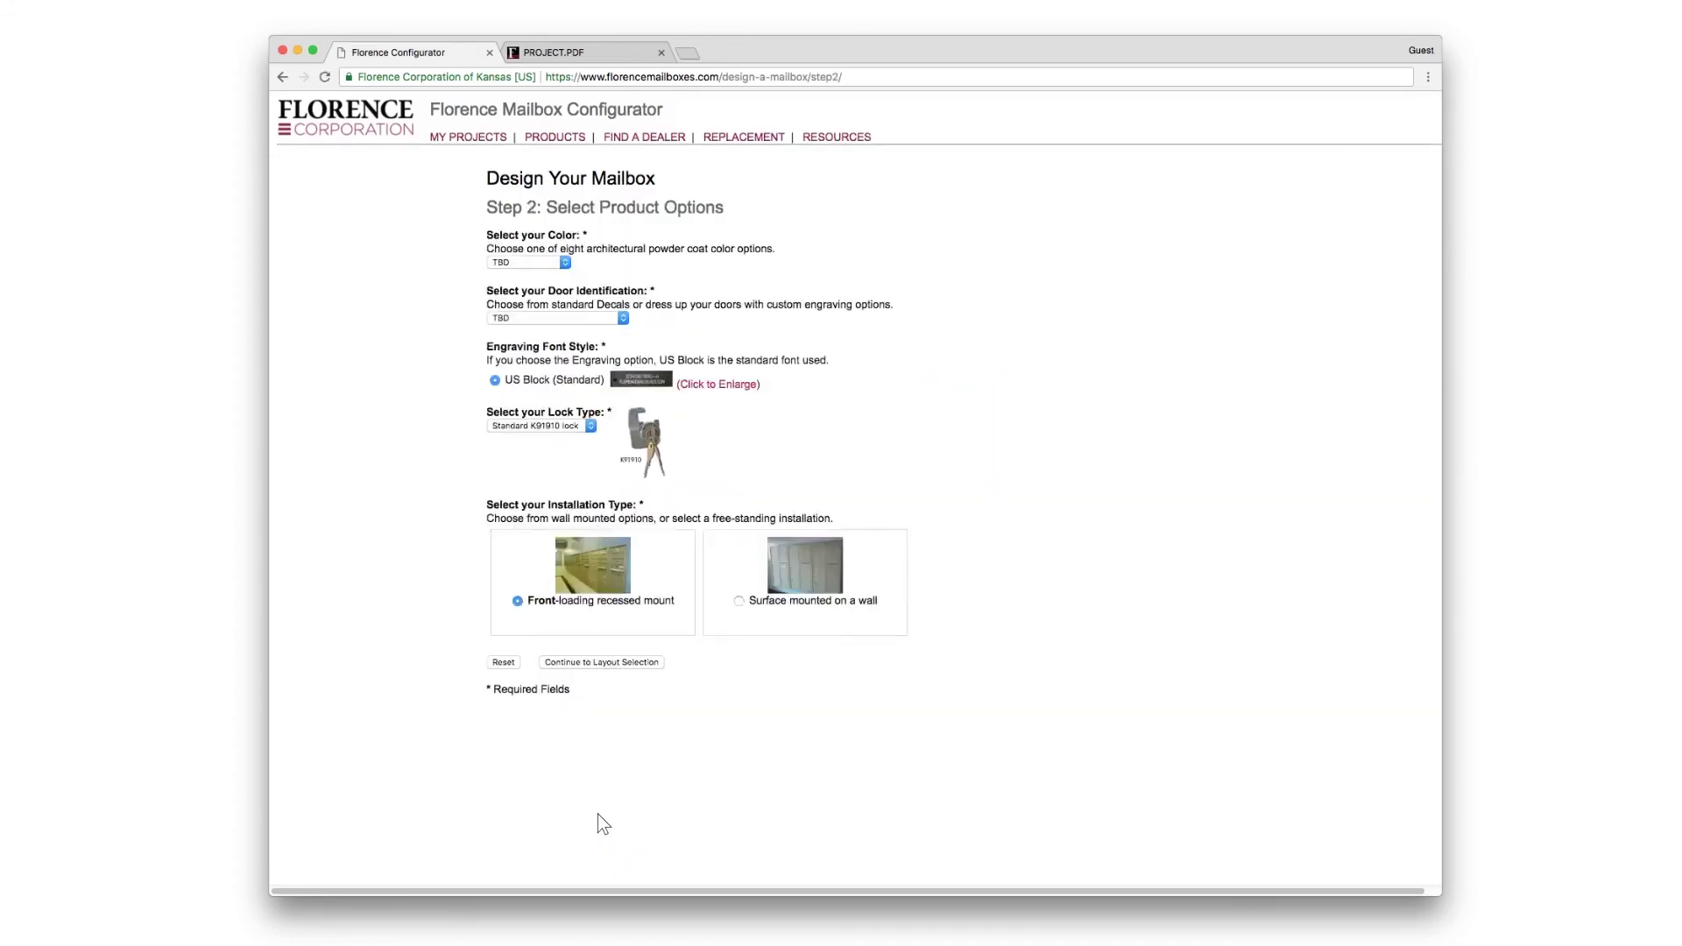